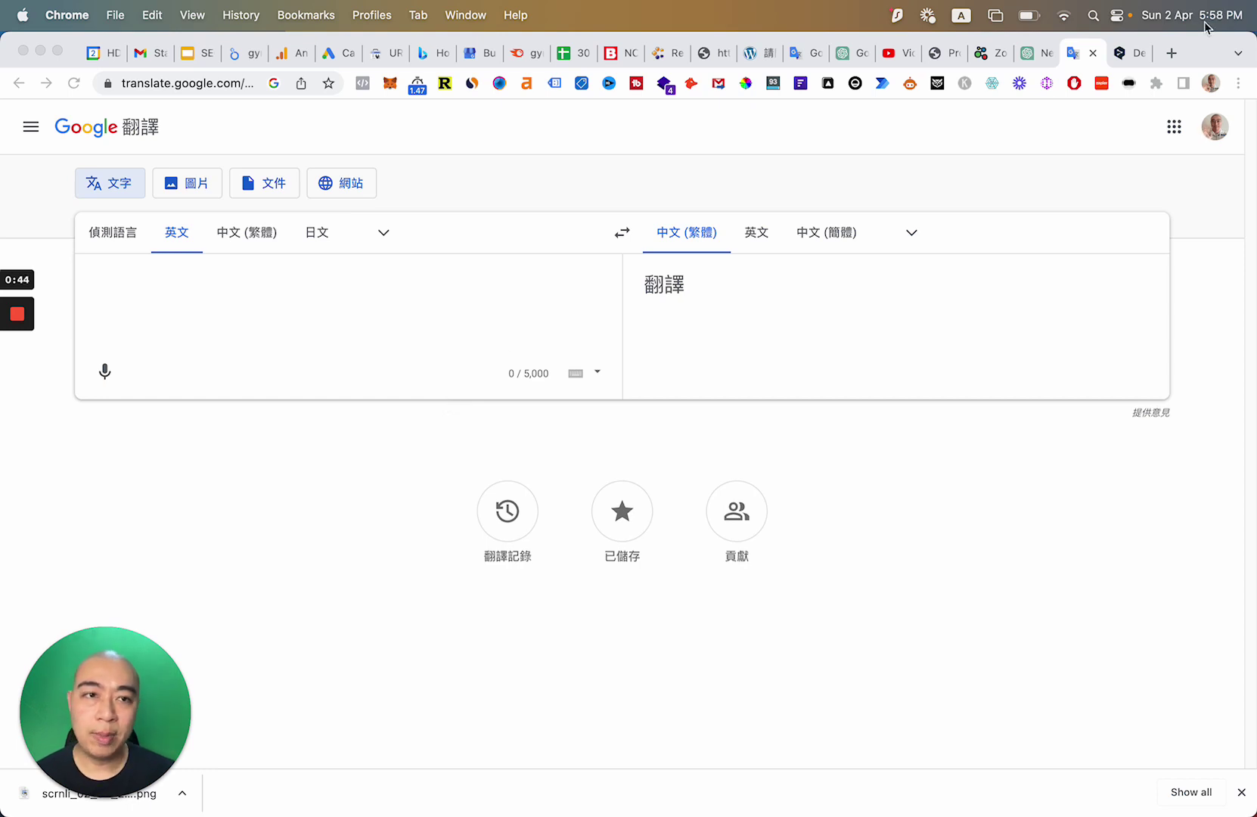
Switch to DeepL and check which target languages it offers
click(1130, 55)
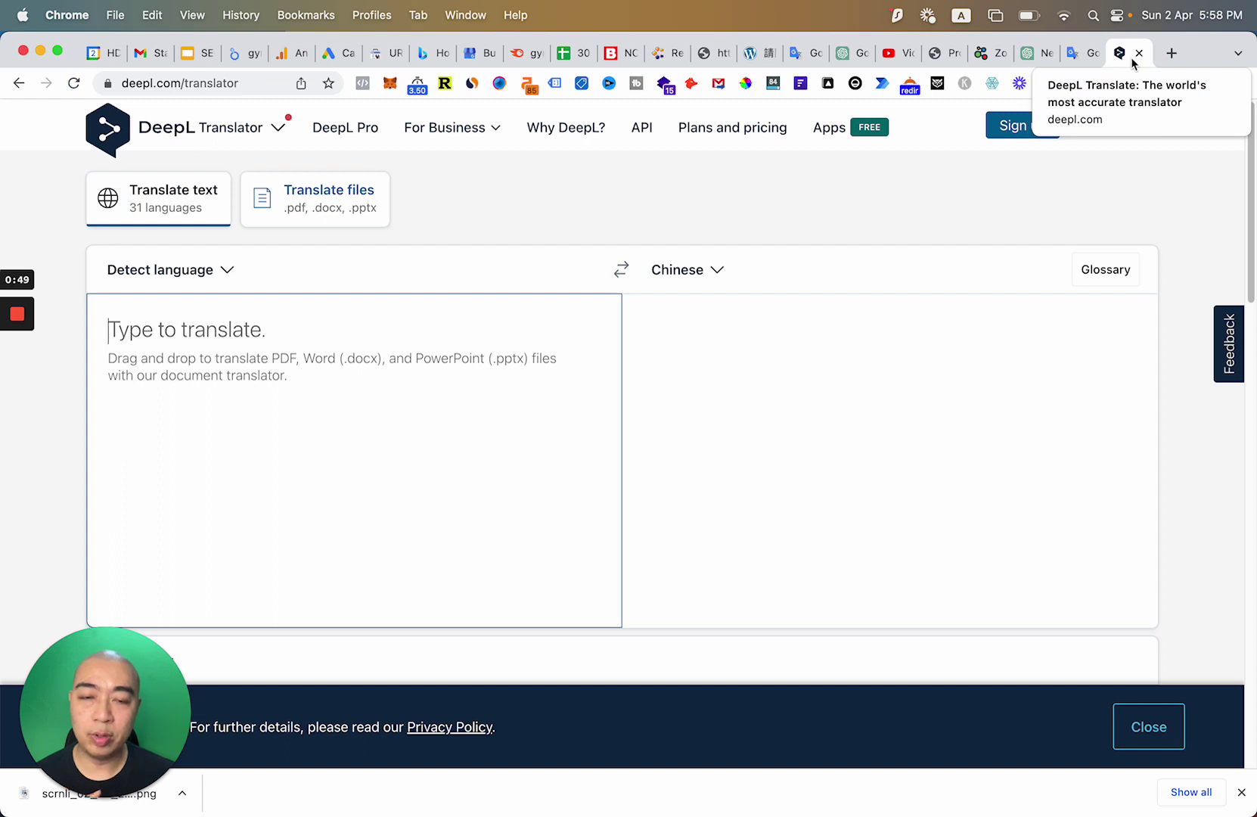
click(713, 270)
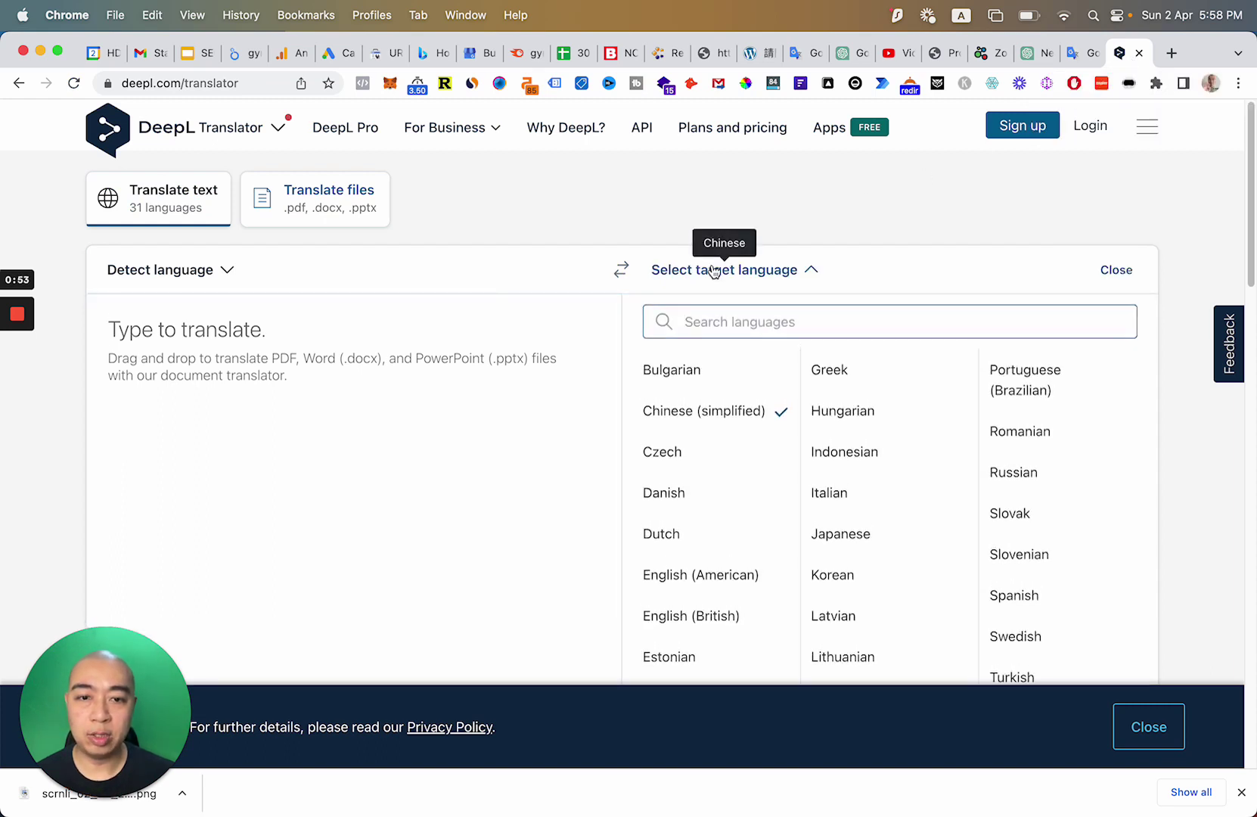
click(713, 270)
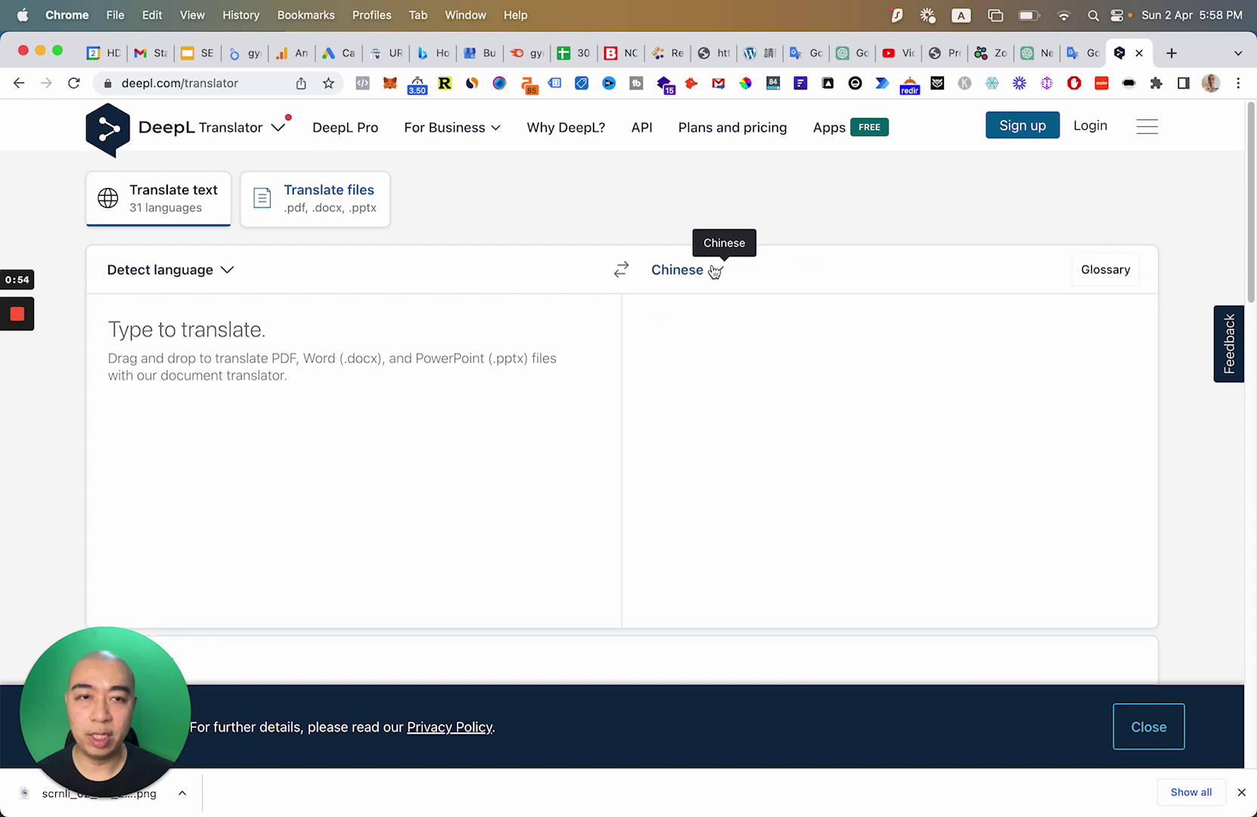
Switch to ChatGPT and copy the existing prompt asking for one paragraph as a digital marketing company
click(1033, 55)
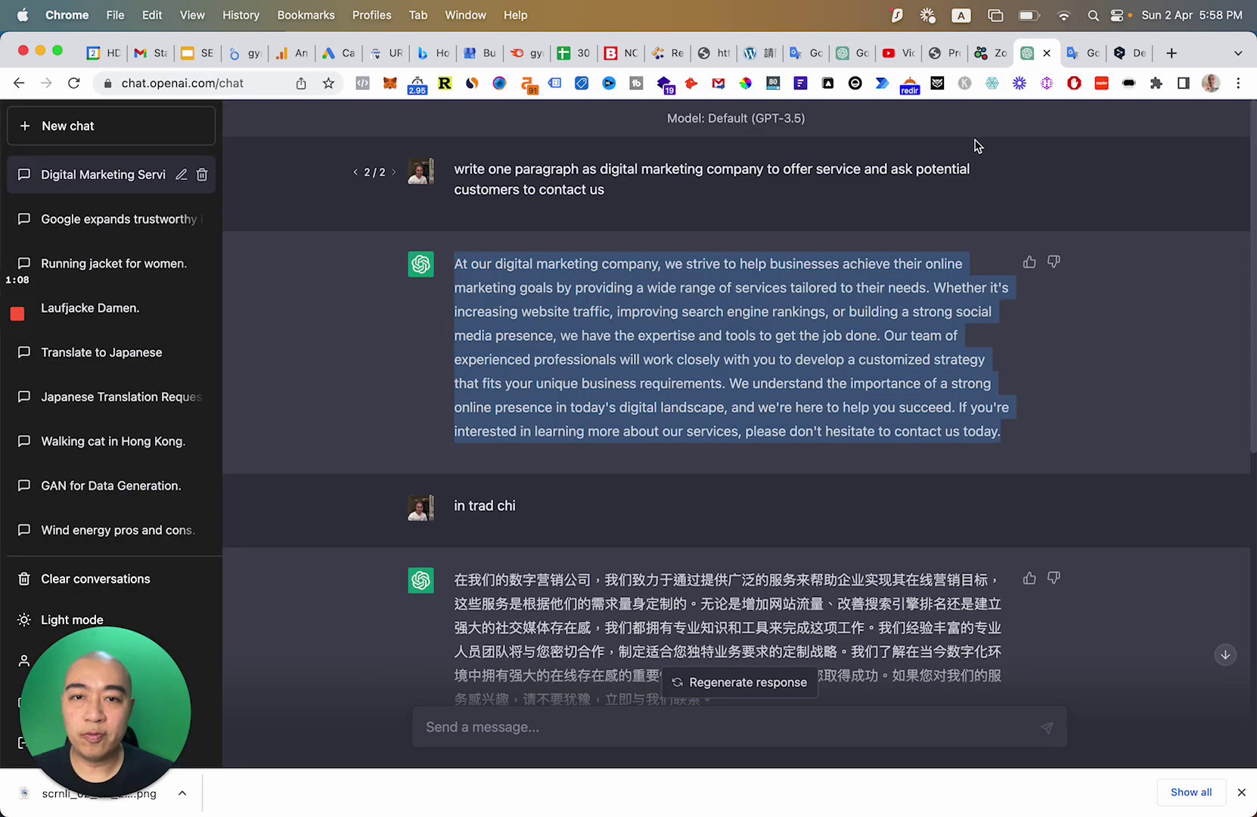
click(857, 329)
drag(620, 203, 457, 165)
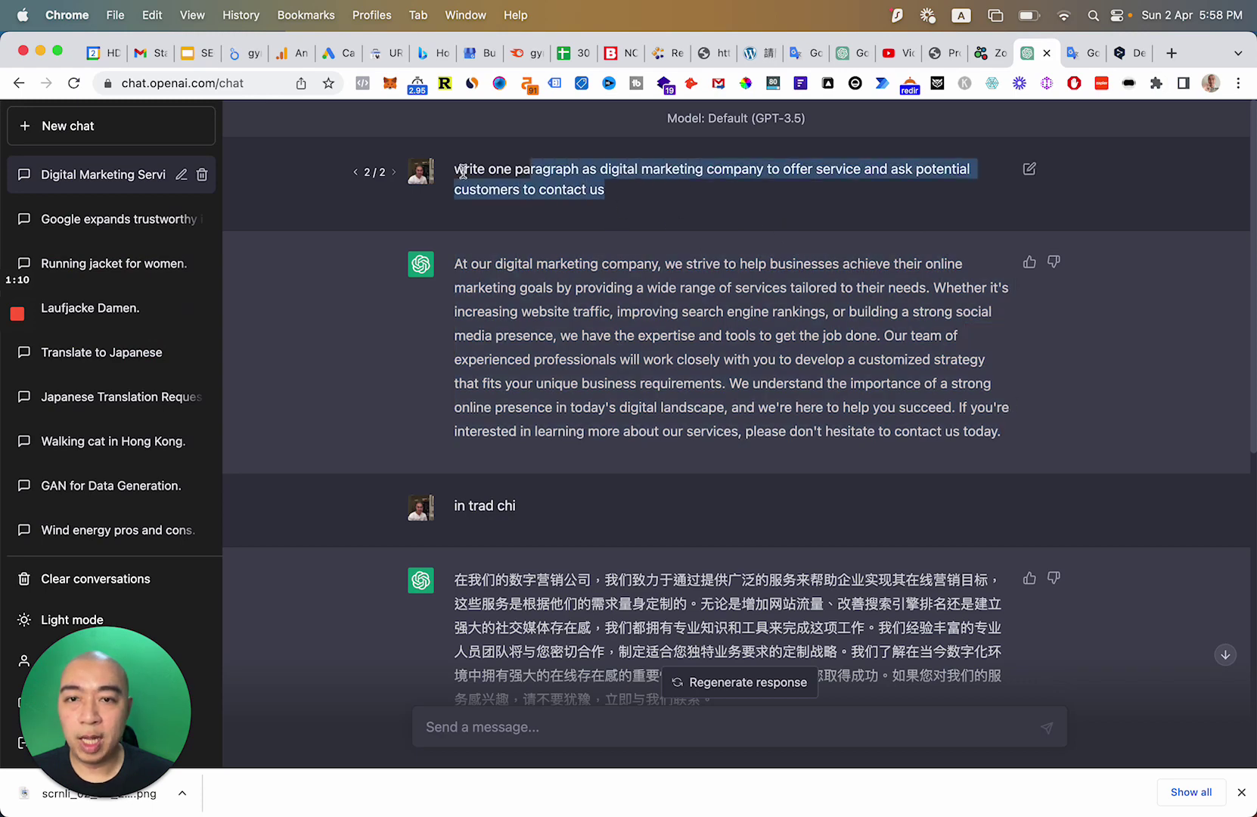
right_click(494, 163)
click(524, 207)
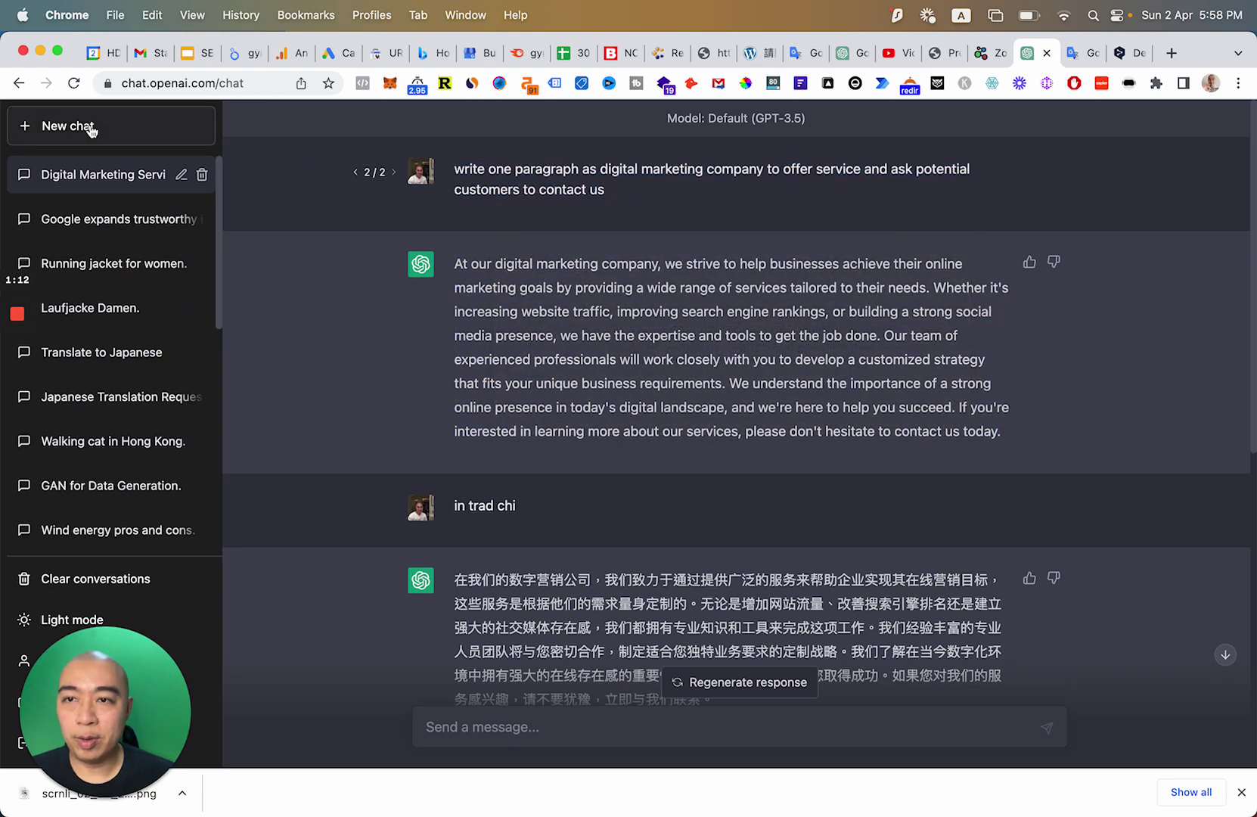
Submit the copied digital marketing prompt in a new chat and send it a second time for another paragraph
click(90, 125)
right_click(537, 730)
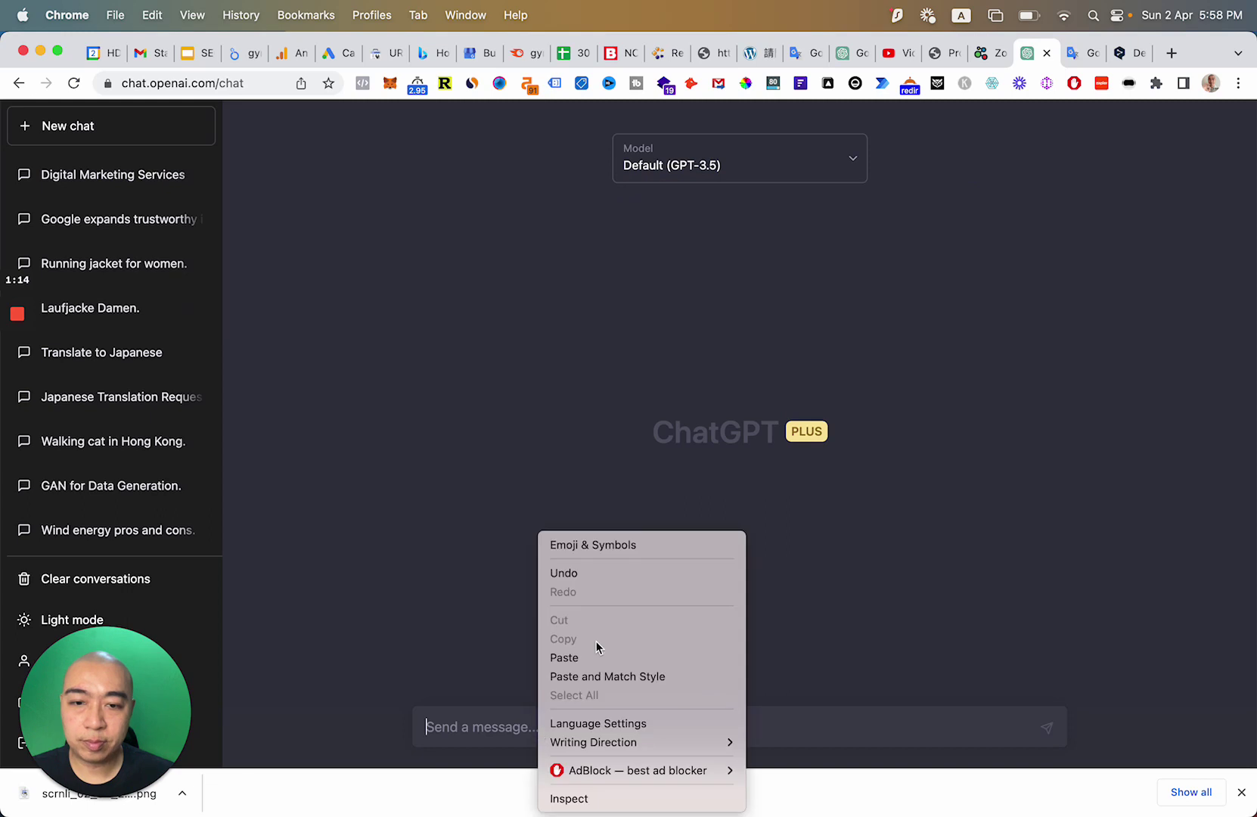
click(599, 660)
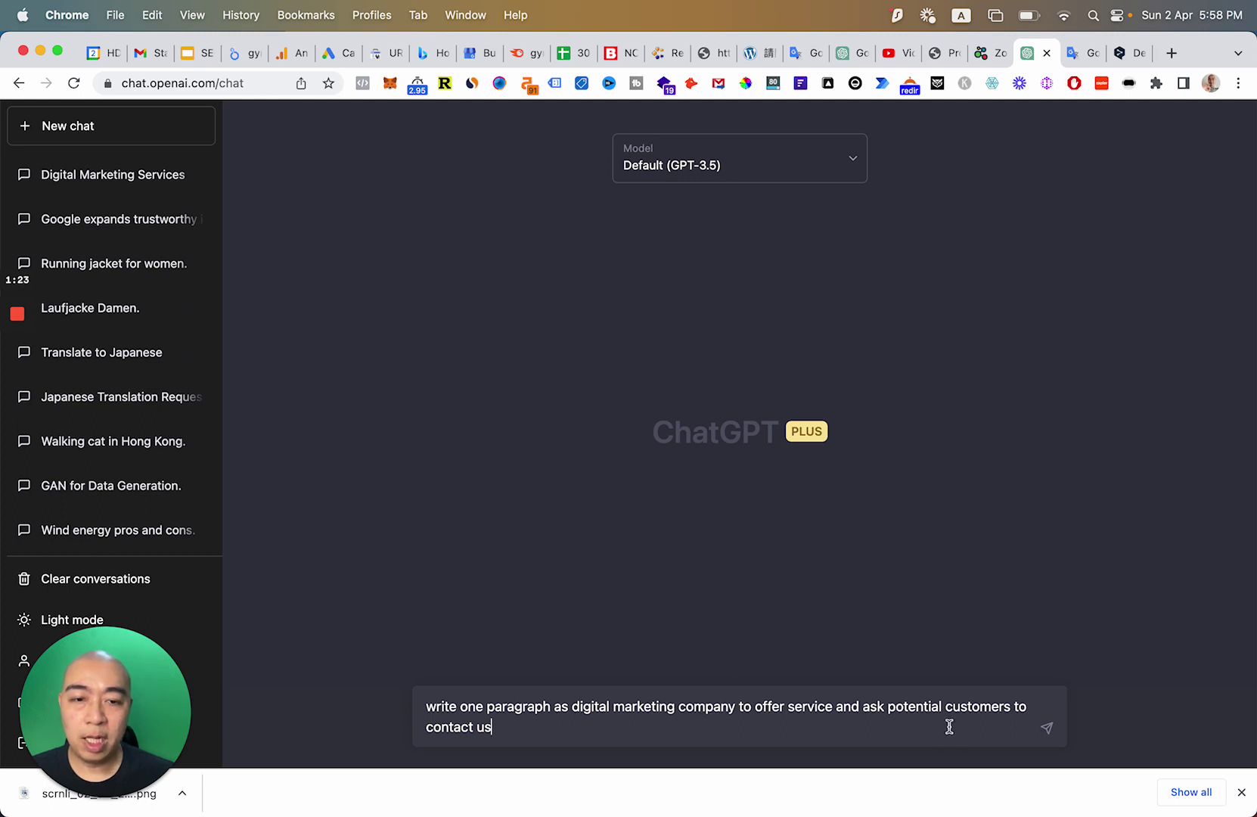
key(Return)
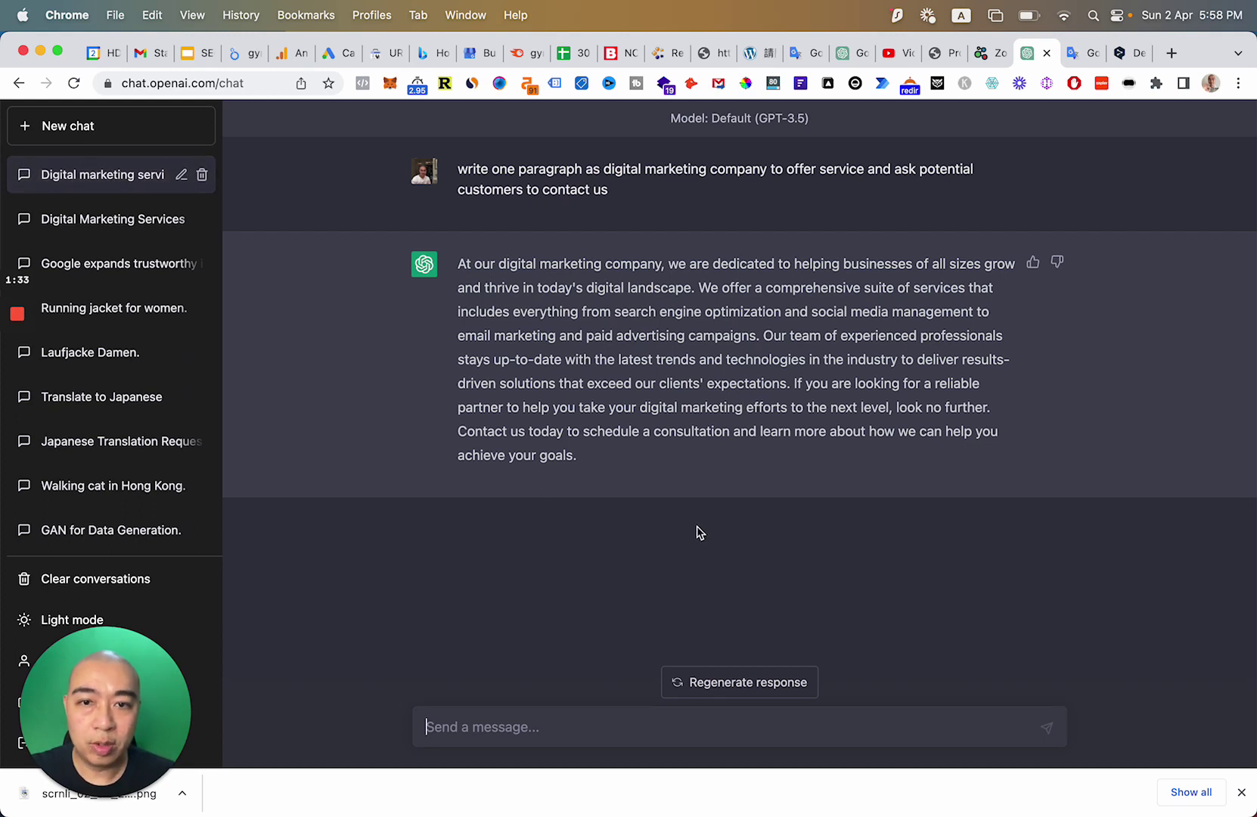
key(super+v)
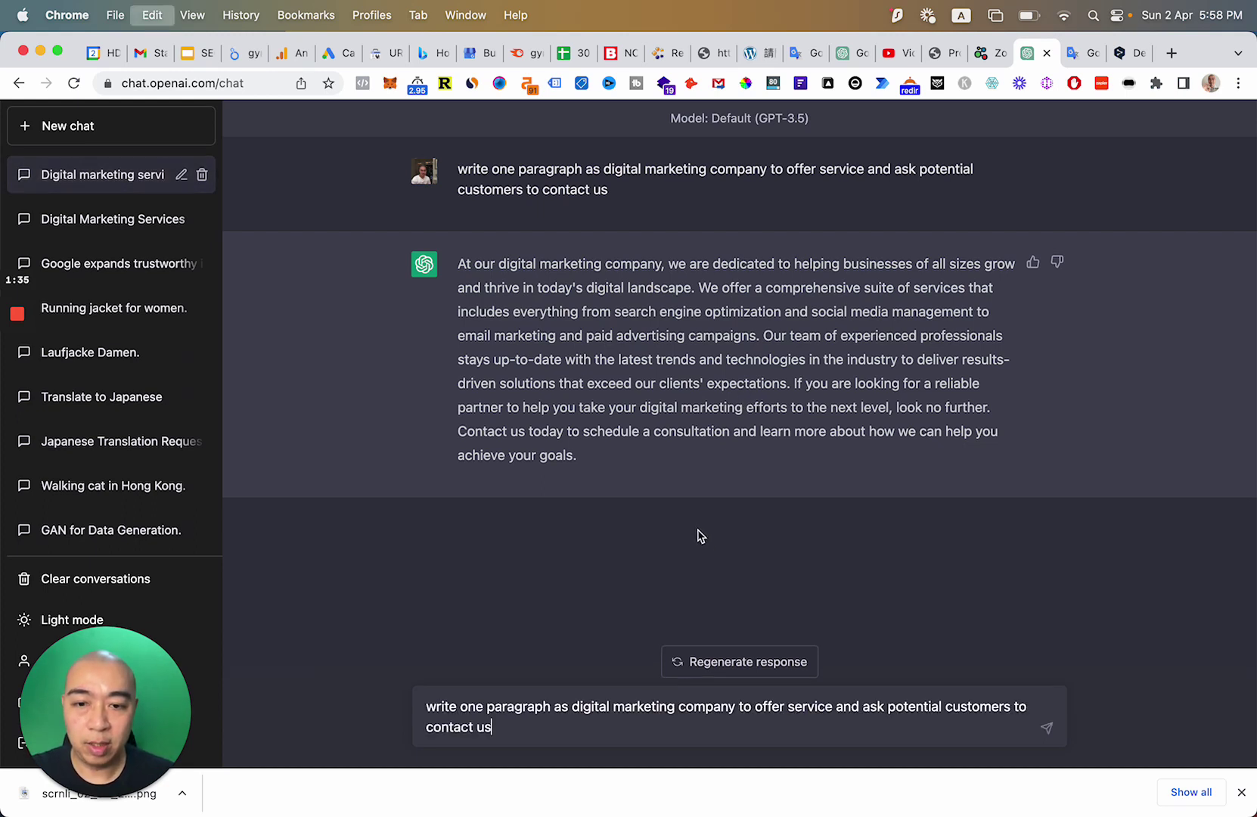
key(Return)
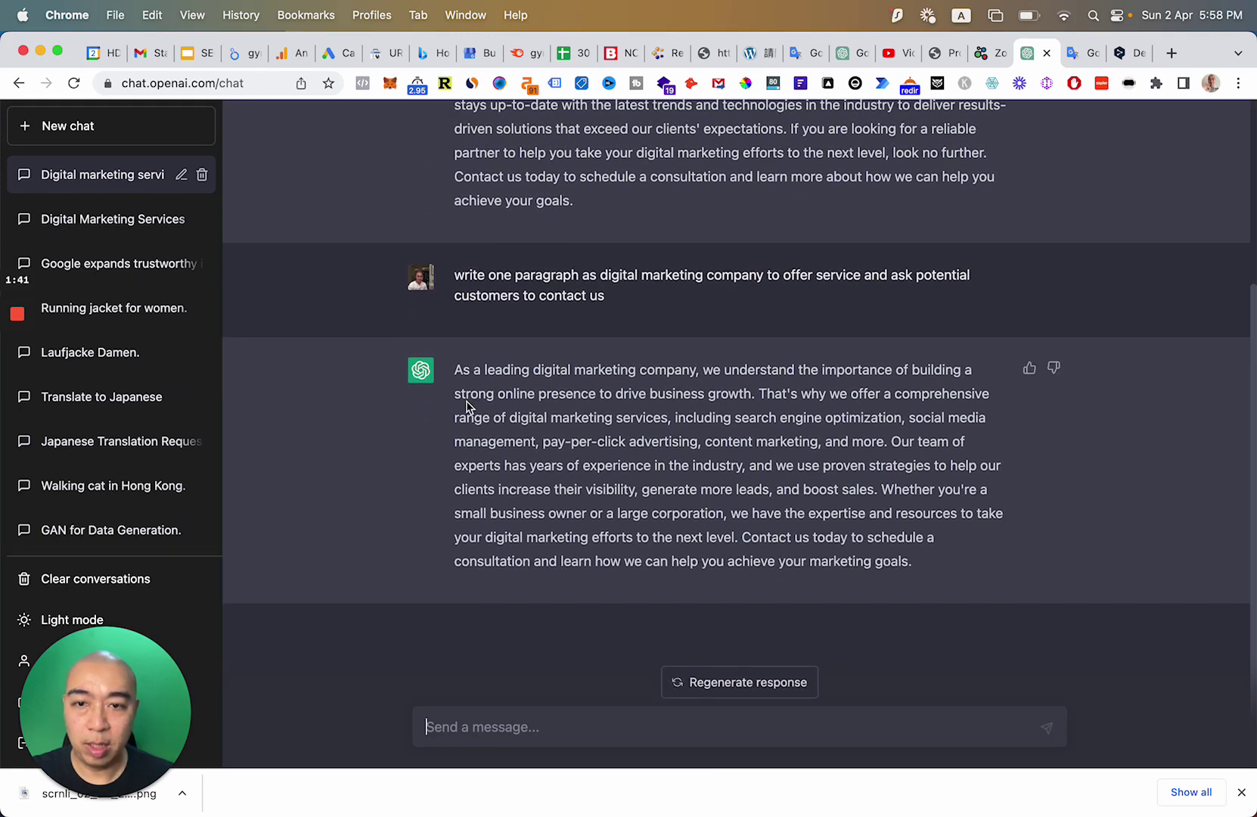
Copy the second generated paragraph and translate it into Traditional Chinese in Google Translate and into Chinese in DeepL
drag(455, 370, 921, 563)
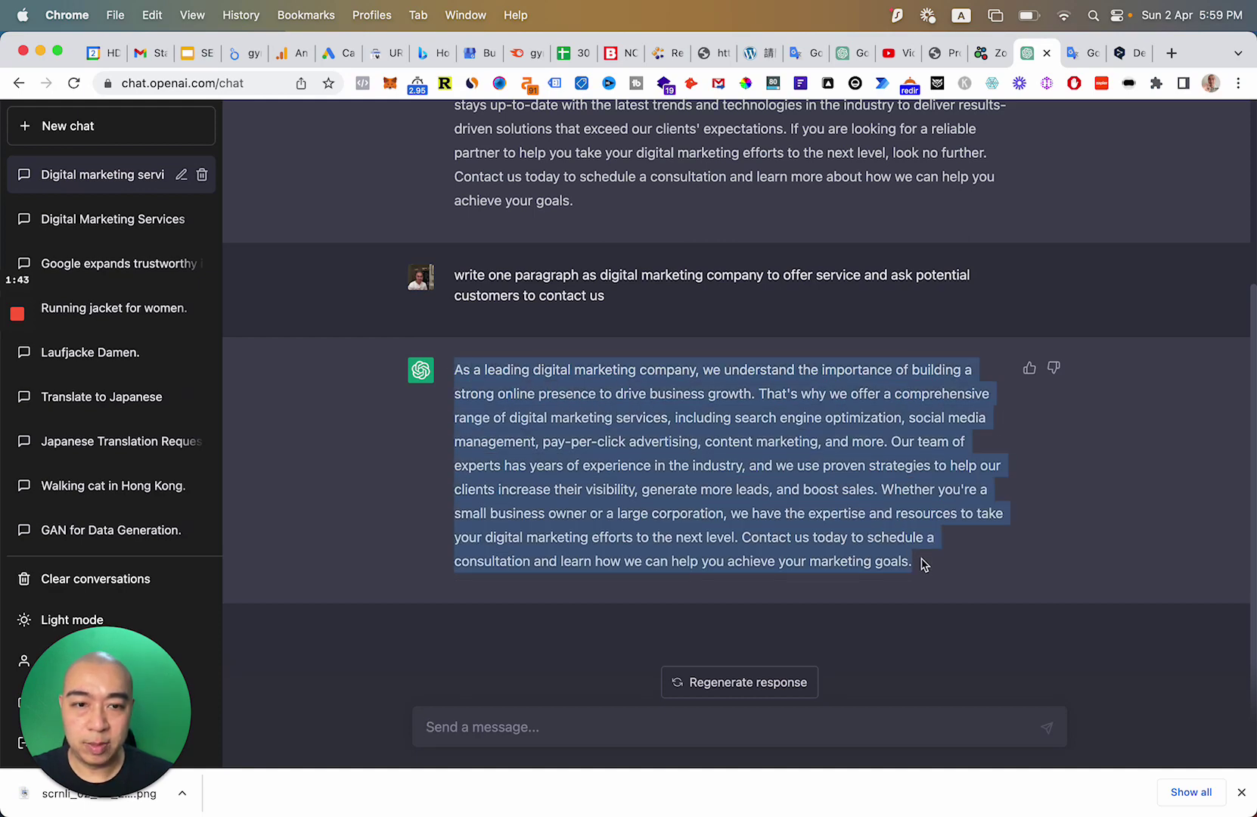
key(super+c)
click(1078, 55)
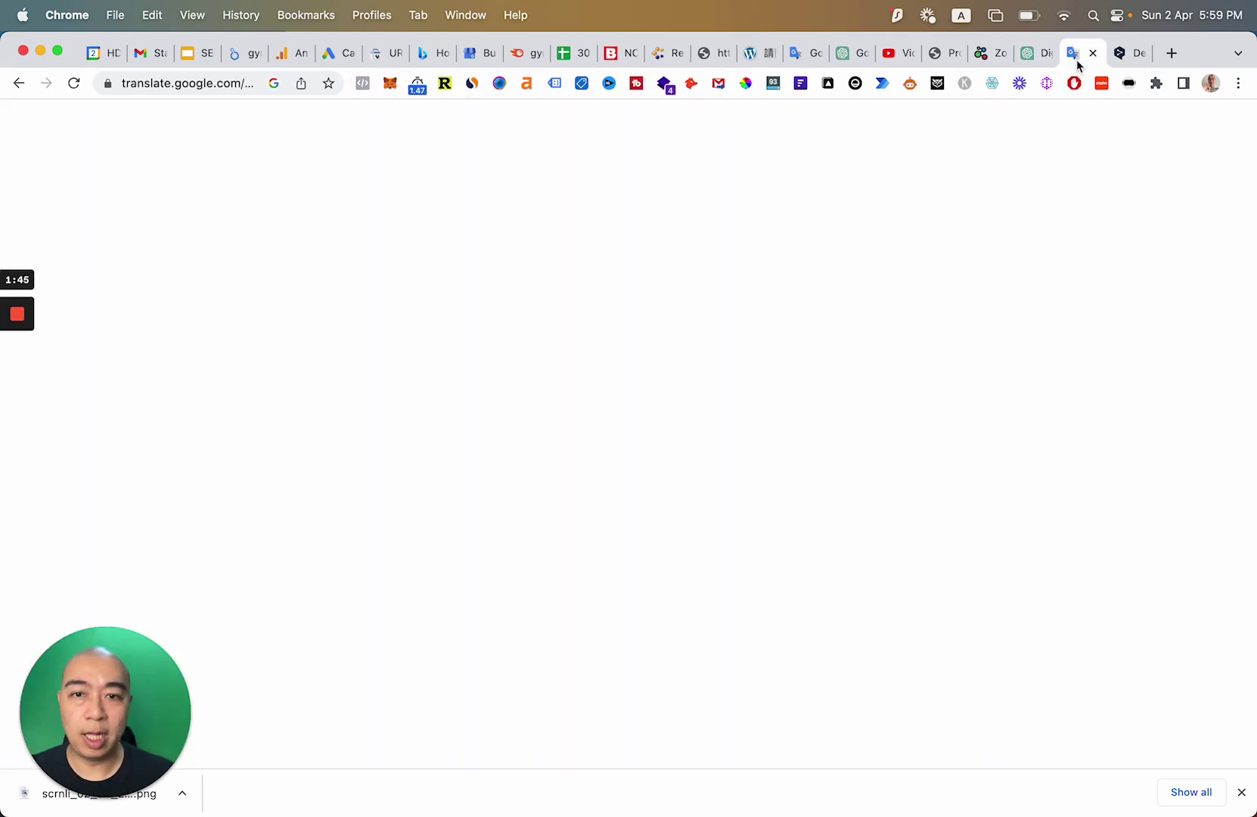
key(super+v)
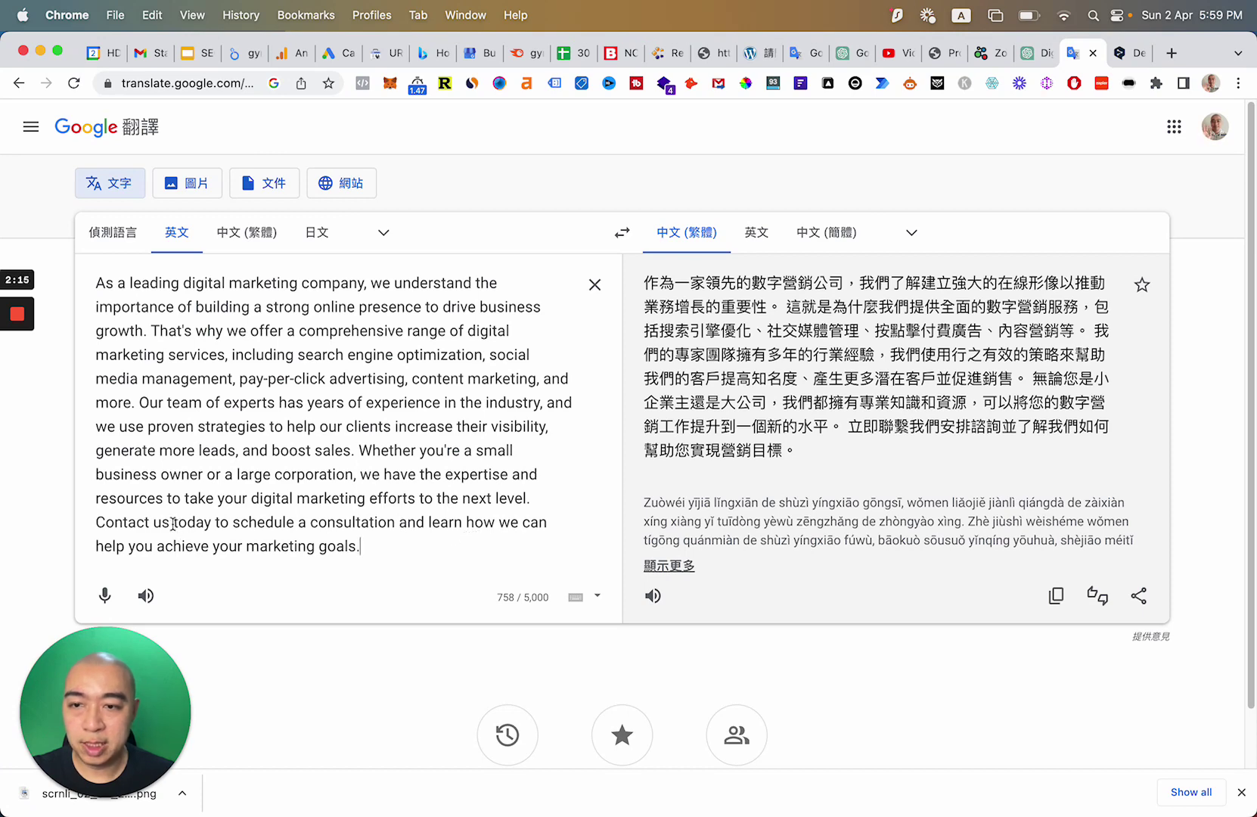
drag(173, 523, 95, 523)
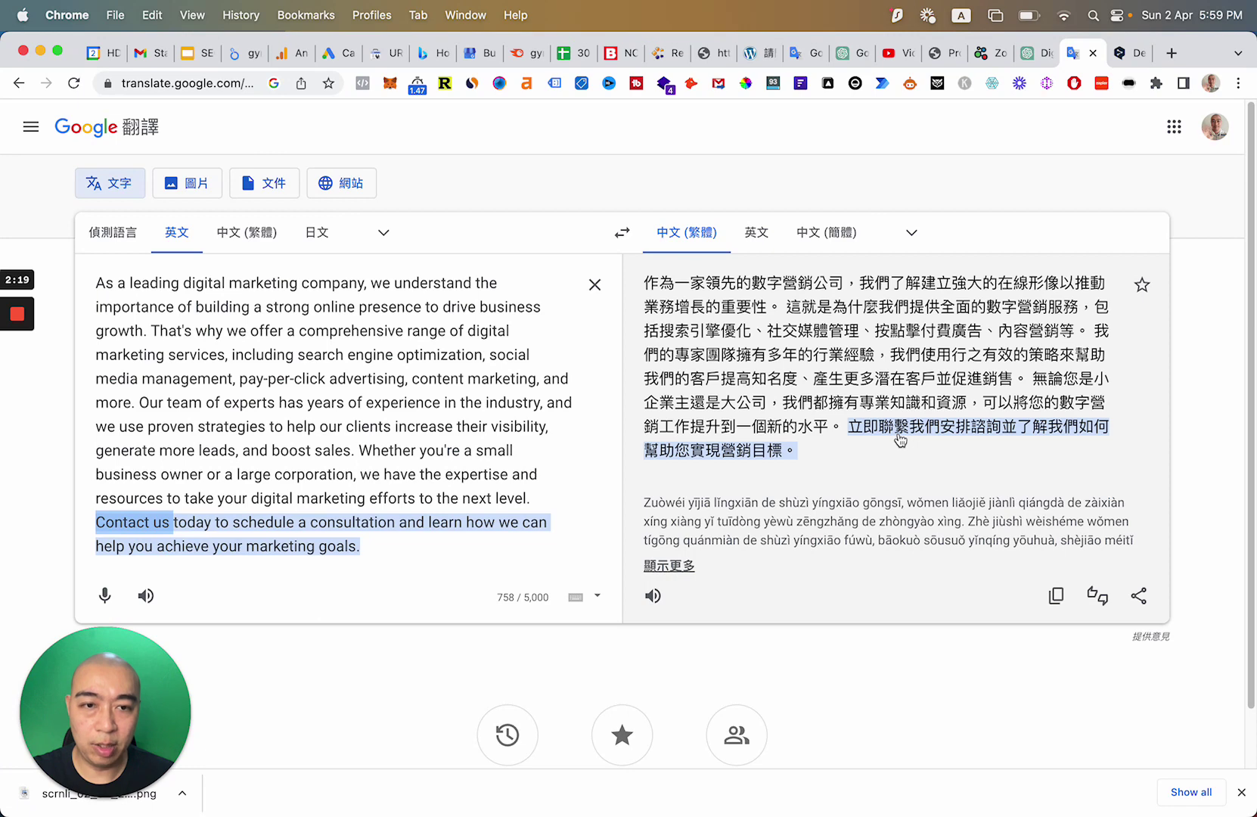
key(ctrl+Tab)
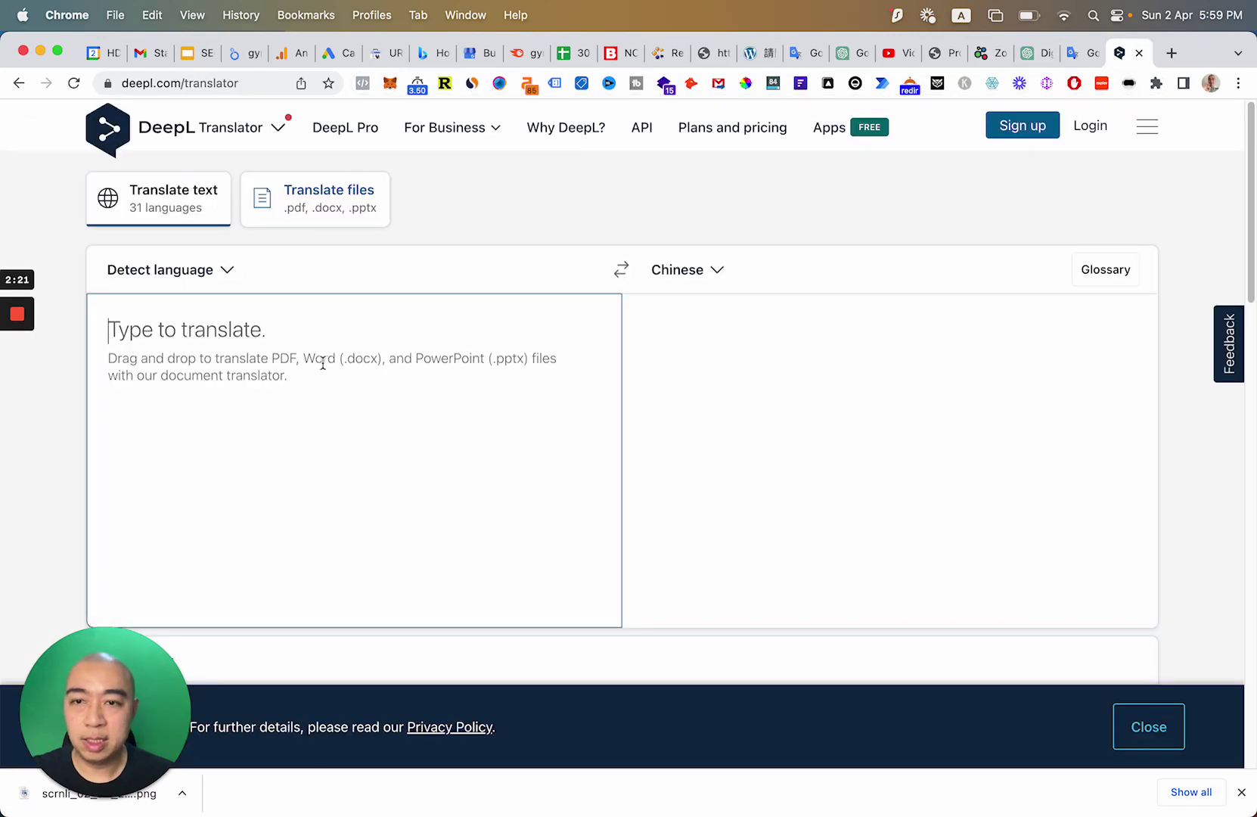
key(super+v)
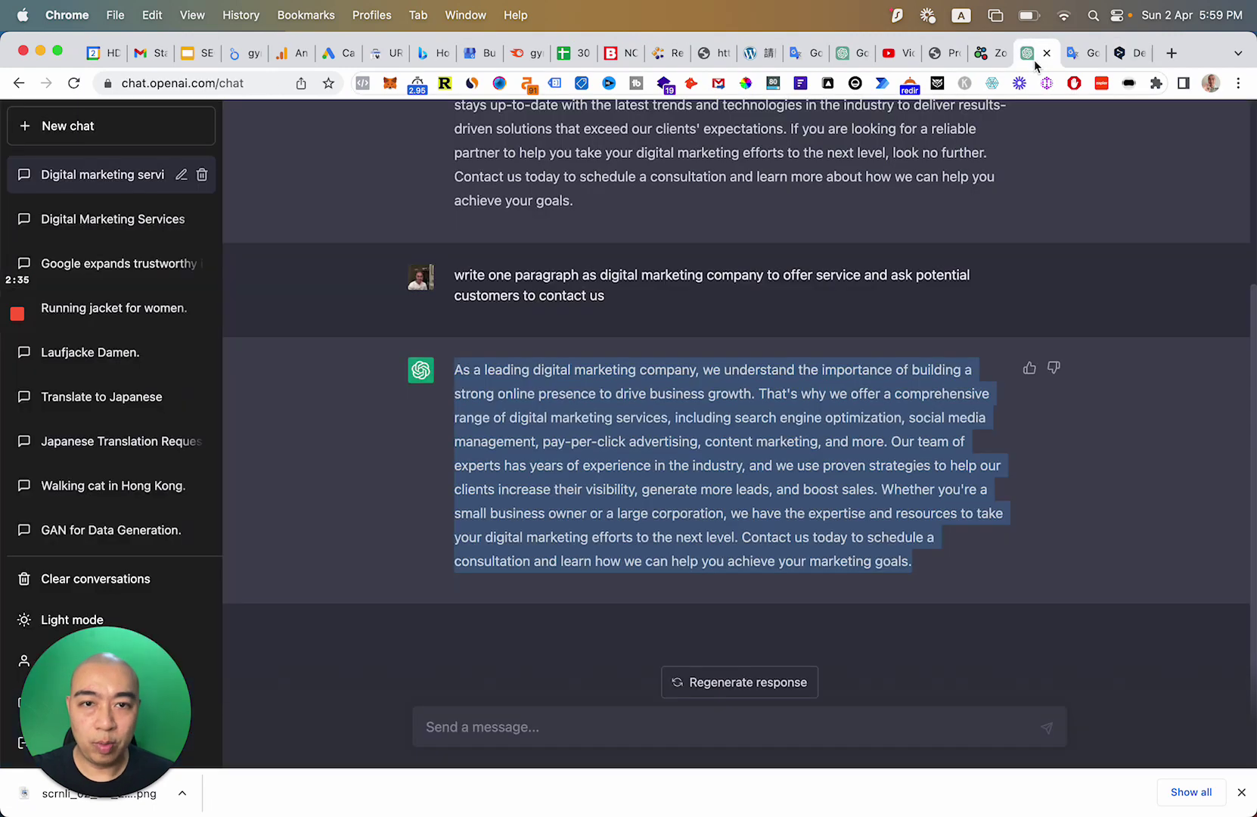
Switch to ChatGPT, submit the copied English paragraph in a new chat, and stop the response
click(1033, 60)
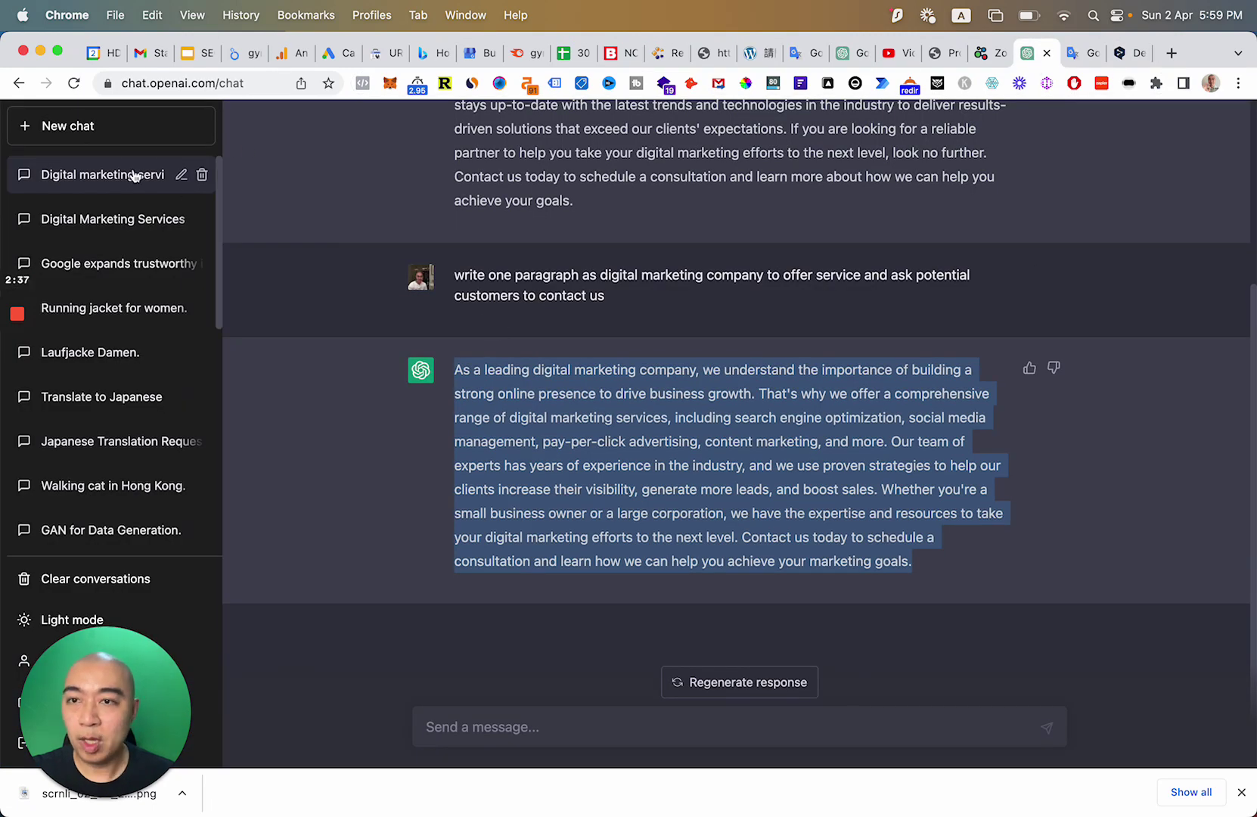
click(129, 134)
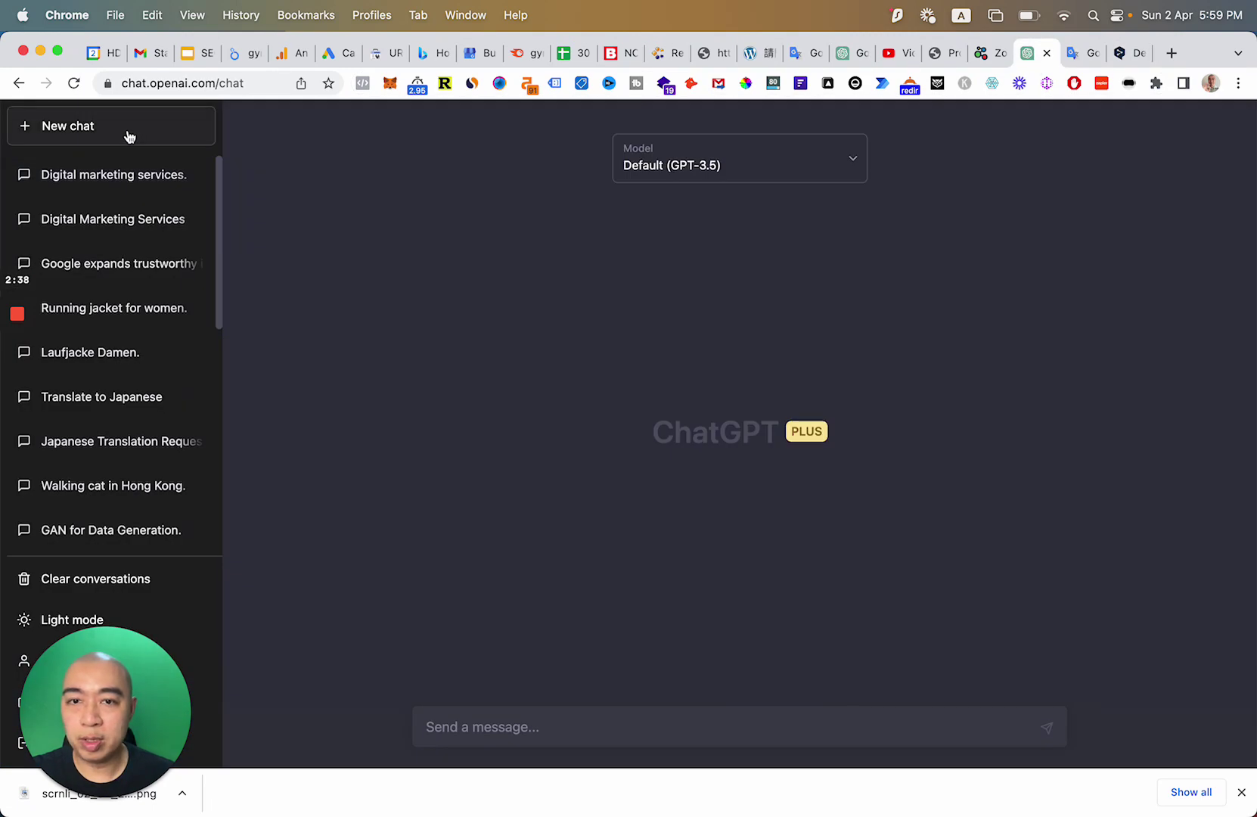
click(558, 723)
text(As a leading digital marketing company, we understand the importance of building a strong online presence to drive business growth. That's why we offer a comprehensive range of digital marketing services, including search engine optimization, social media management, pay-per-click advertising, content marketing, and more. Our team of experts has years of experience in the industry, and we use proven strategies to help our clients increase their visibility, generate more leads, and boost sales. Whether you're a small business owner or a large corporation, we have the expertise and resources to take your digital marketing efforts to the next level. Contact us today to schedule a consultation and learn how we can help you achieve your marketing goals.)
key(Return)
text(t)
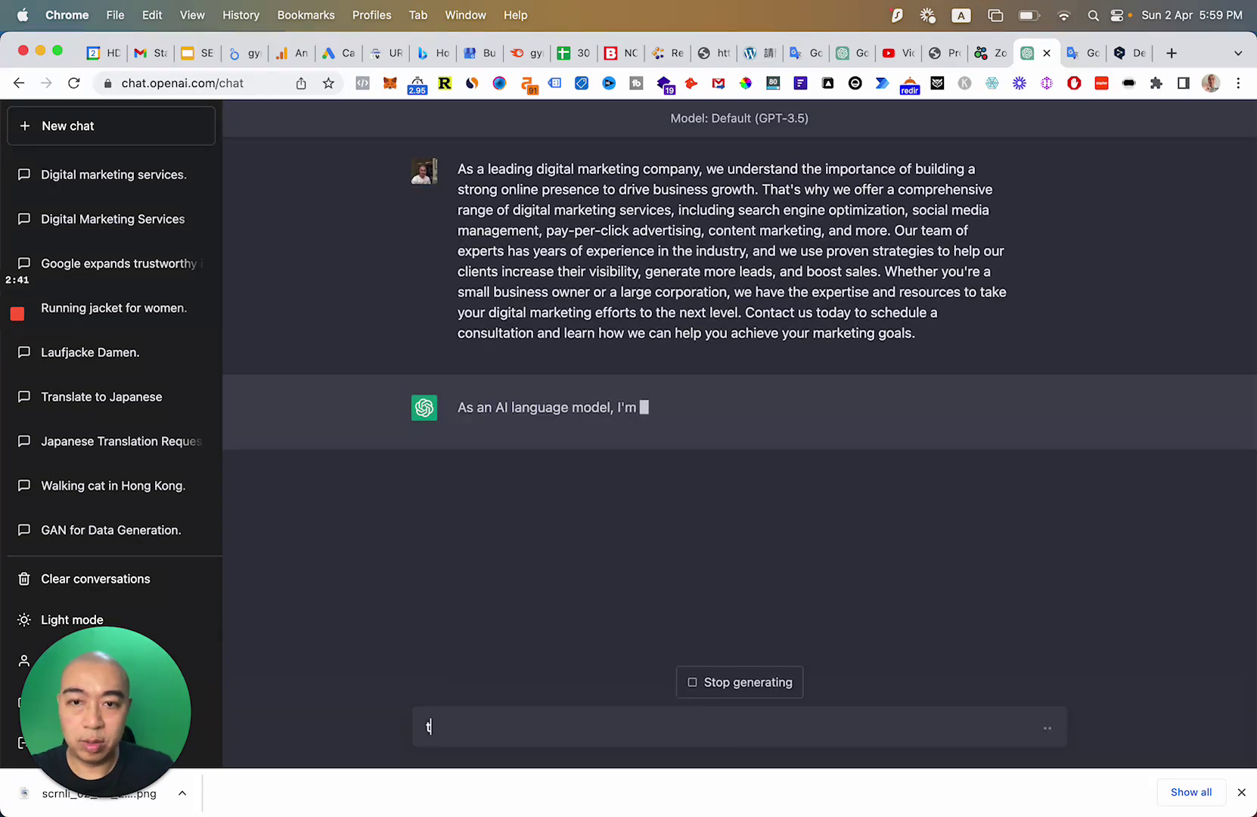
click(771, 684)
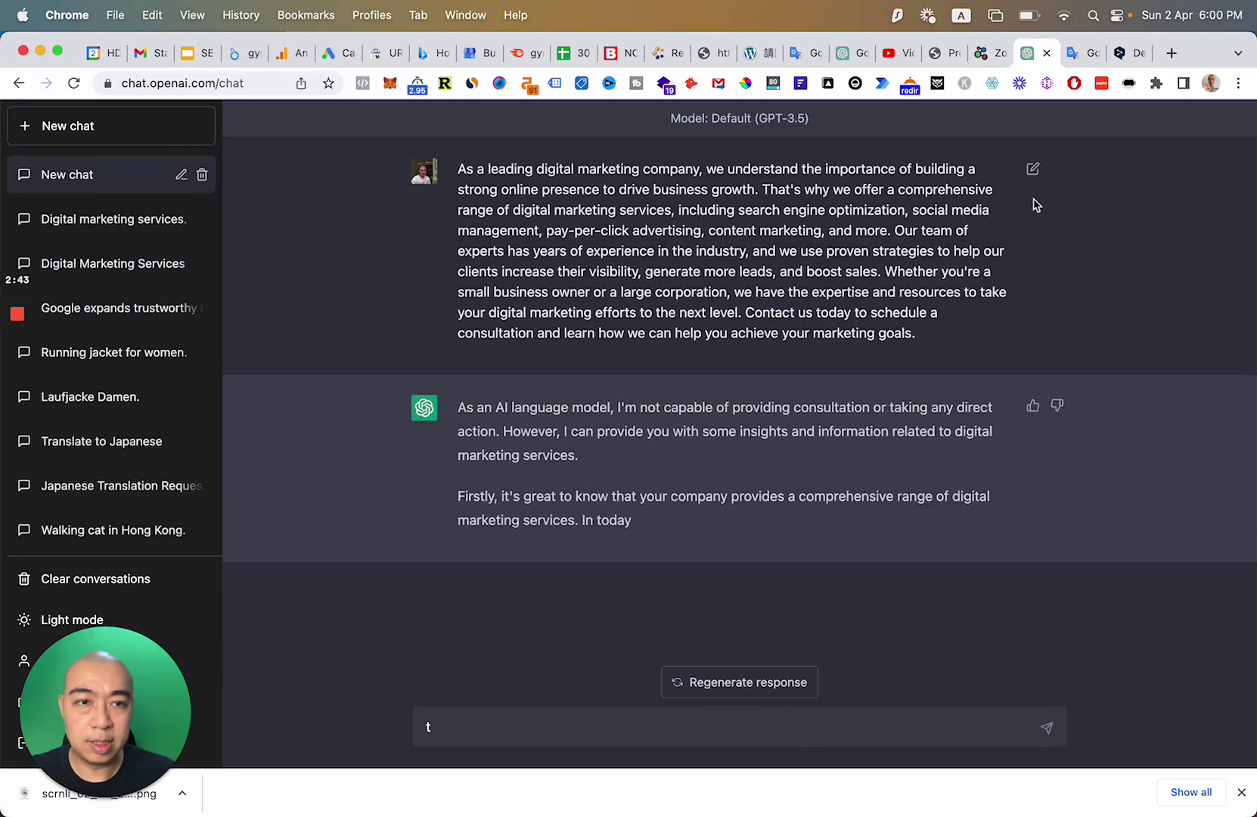
Edit the sent message to add "translate above content into traditional chinese" below the paragraph and resubmit it
click(1033, 170)
click(943, 325)
key(Return)
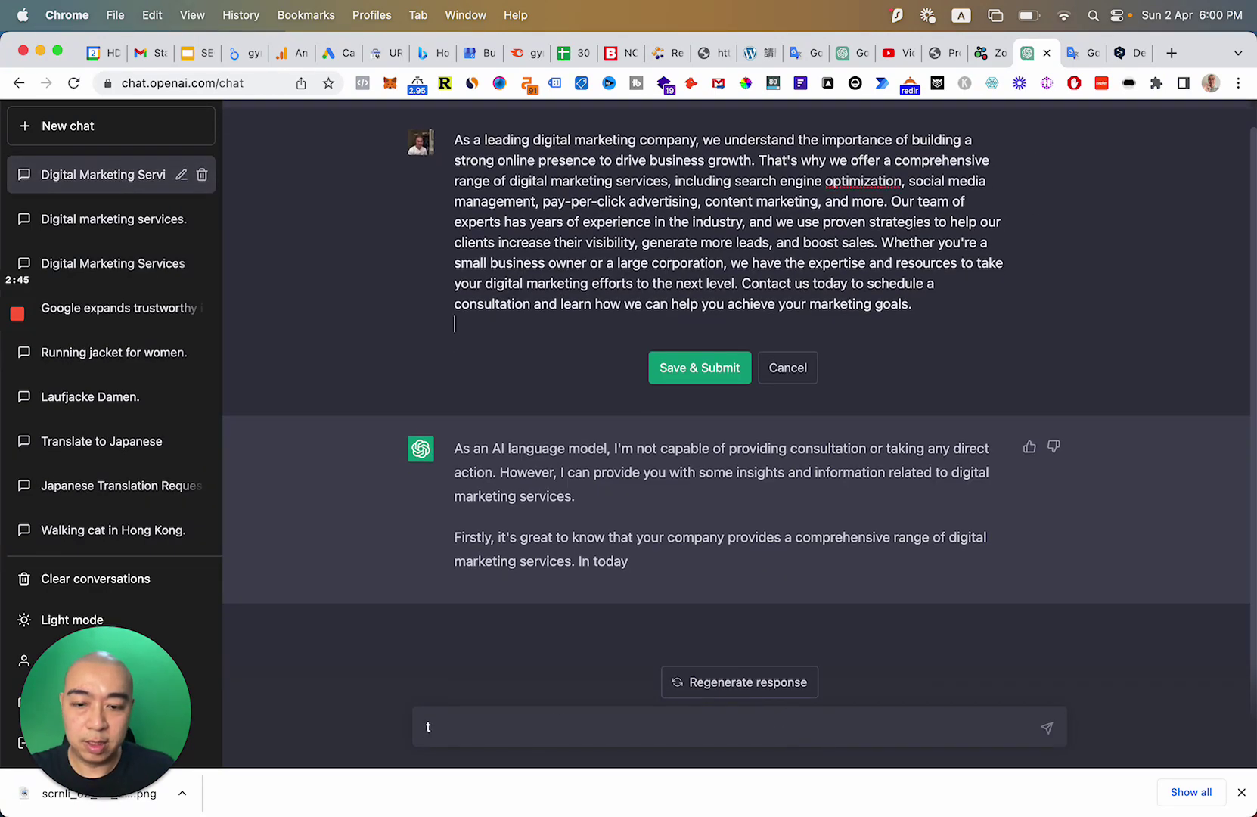
key(Return)
text(trams)
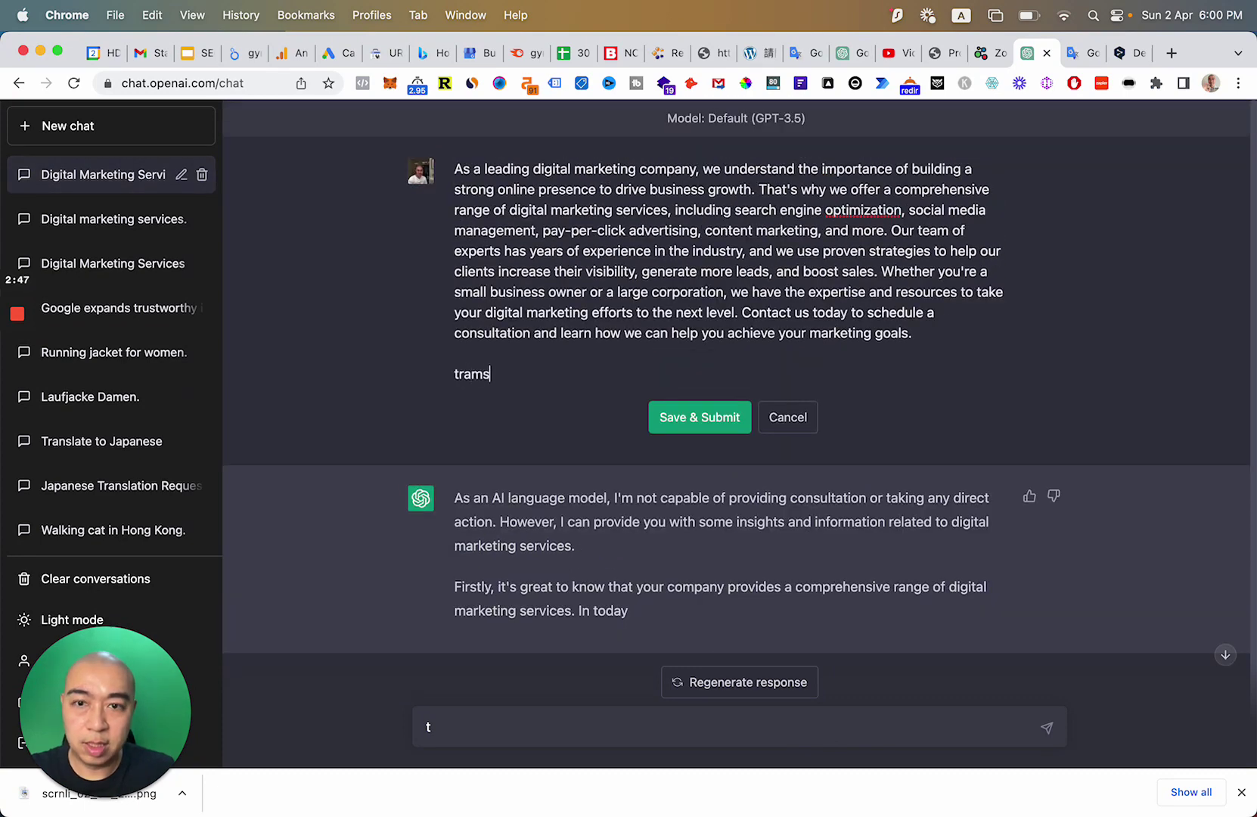
key(BackSpace)
key(BackSpace)
text(nslate )
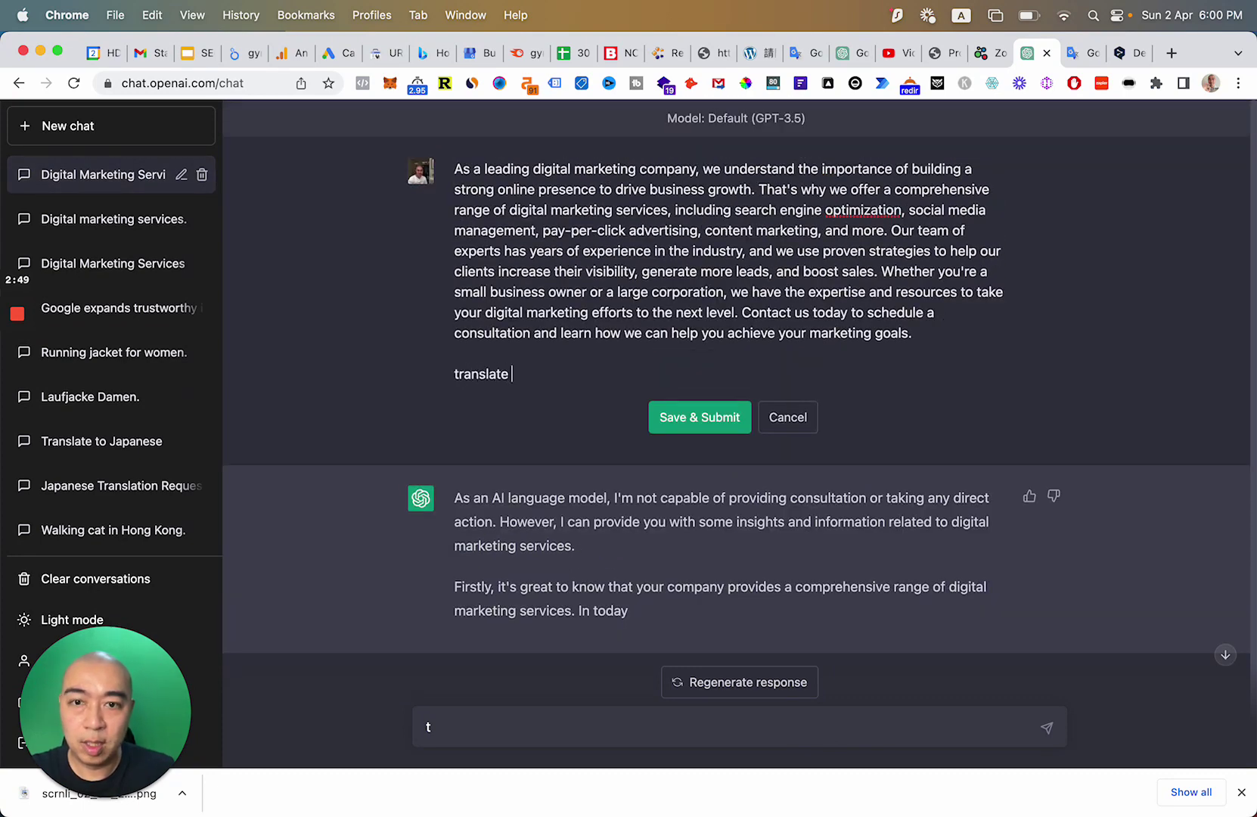
text(above content int)
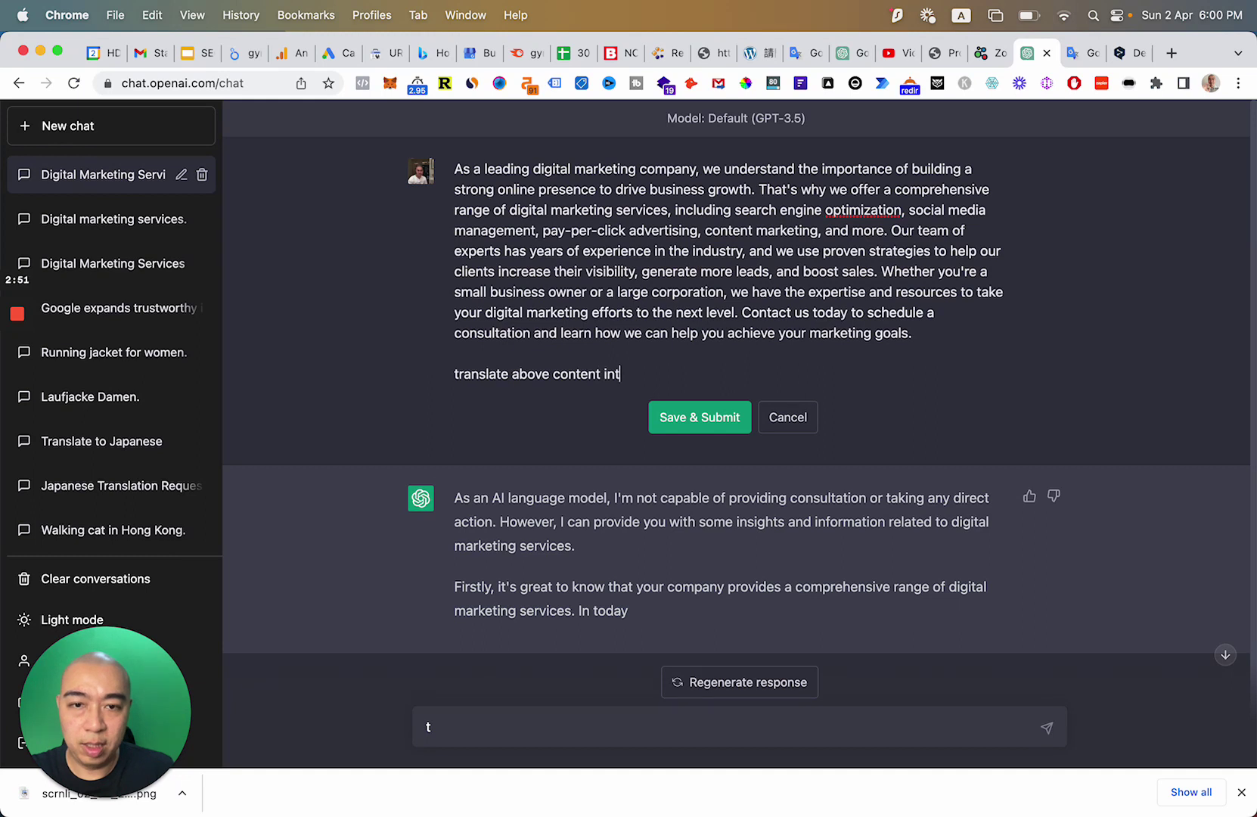
text(o traditioanl)
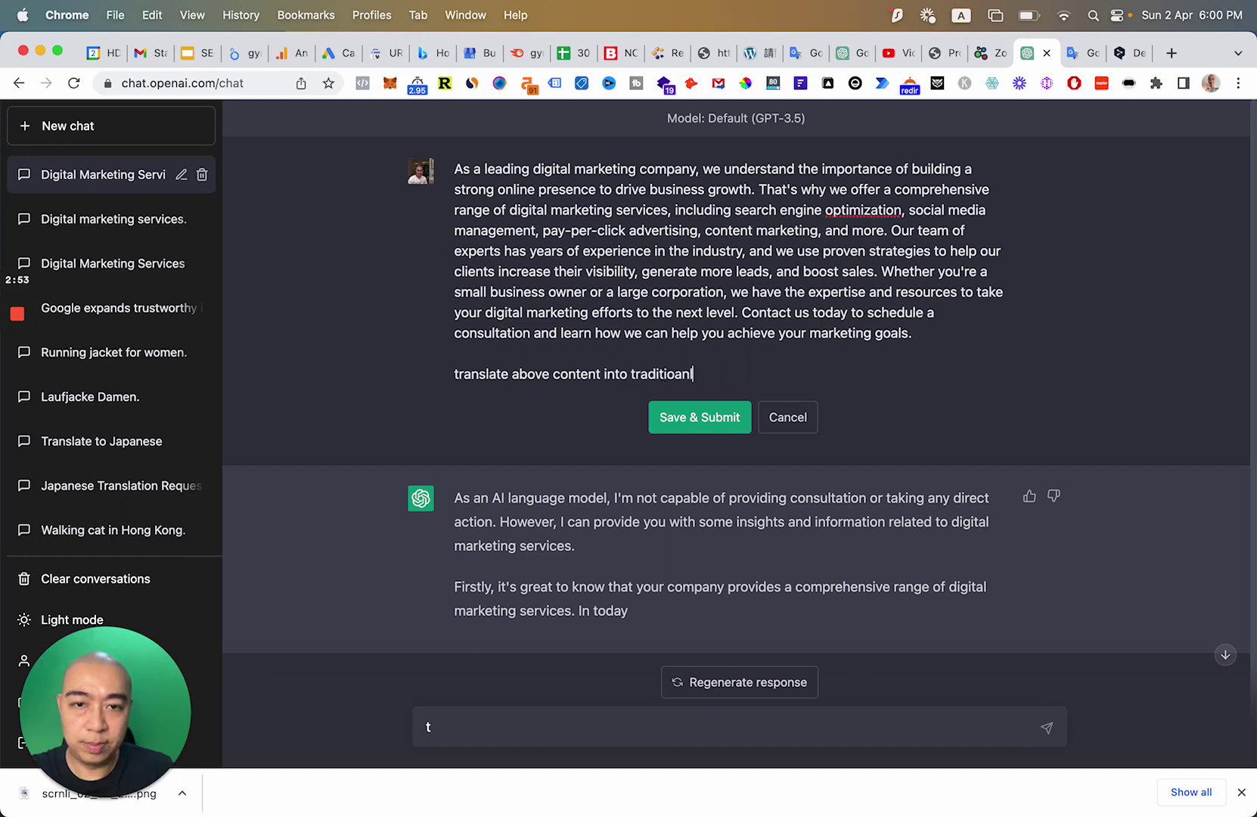
key(BackSpace)
key(BackSpace)
key(BackSpace)
text(nal chinese)
click(729, 429)
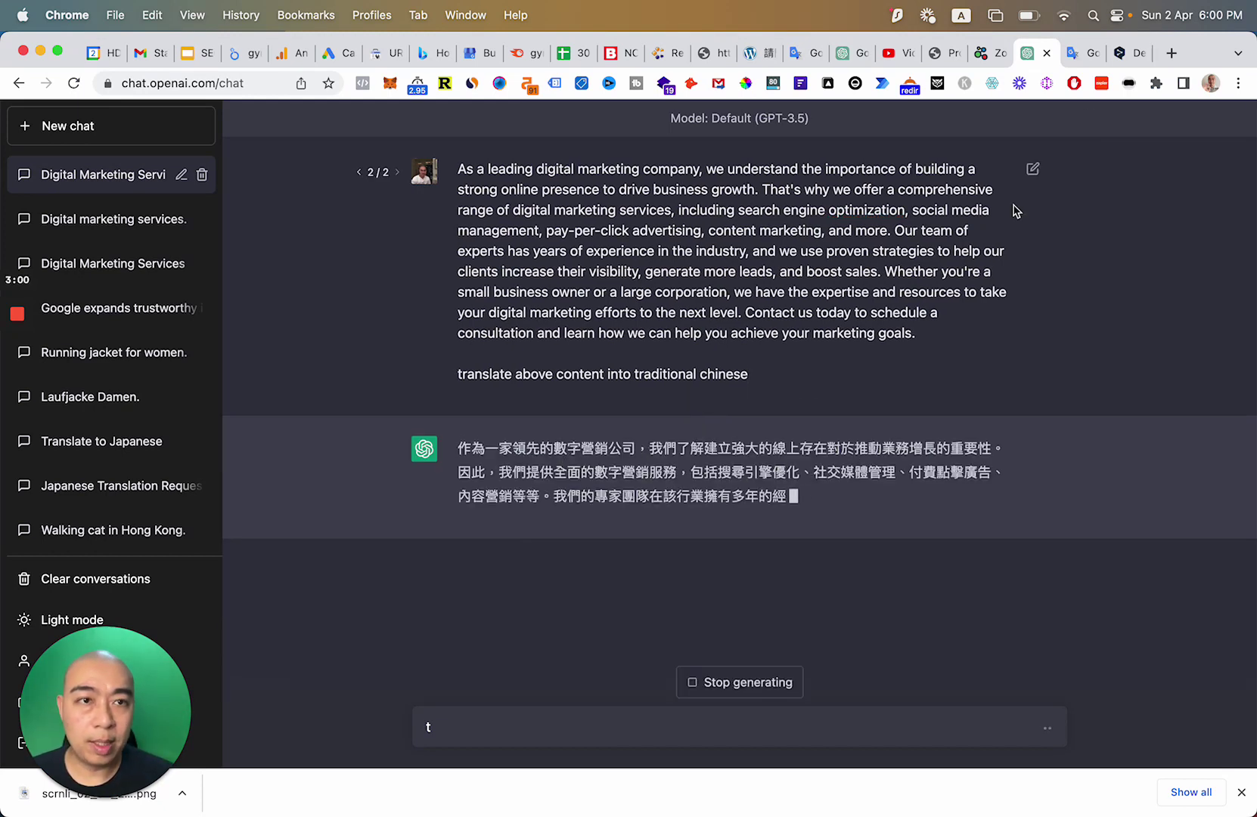
Compare the paragraph's Chinese translations in Google Translate, DeepL and ChatGPT
click(1082, 61)
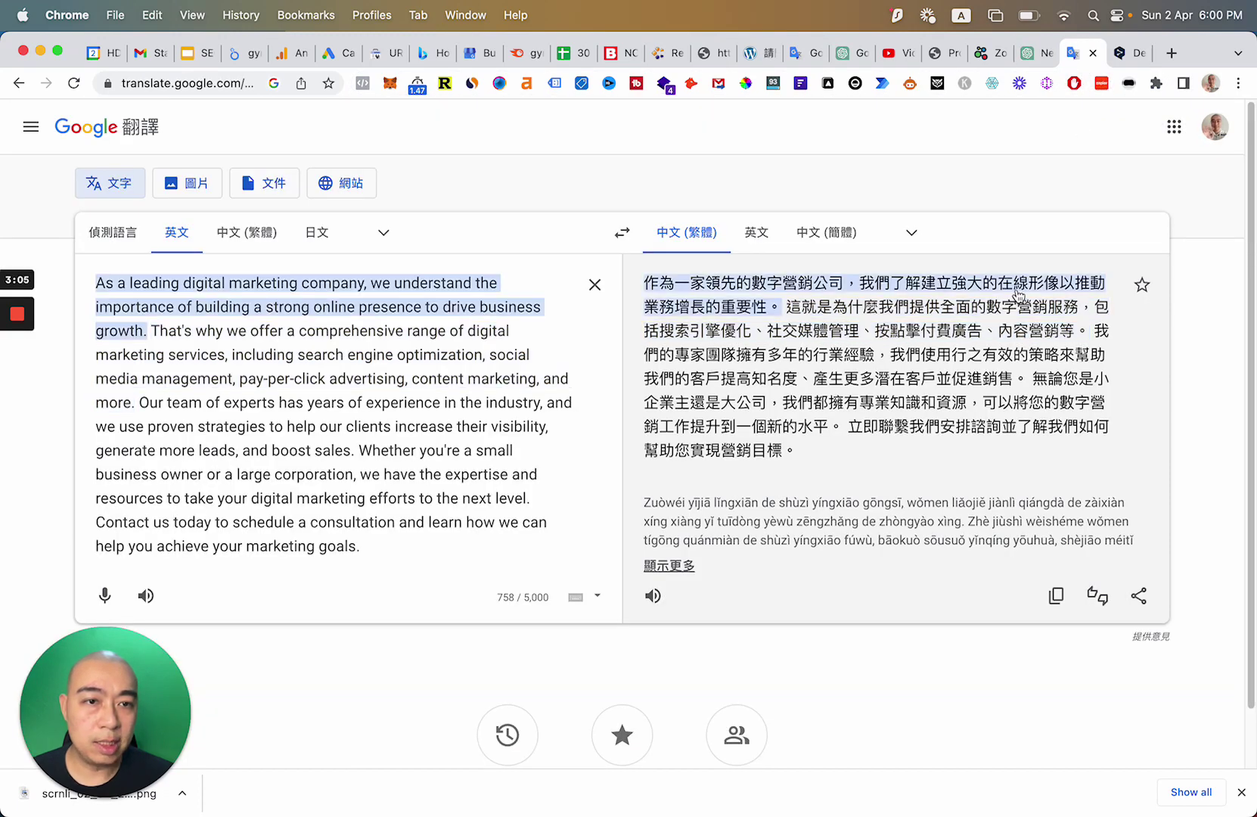
click(1119, 55)
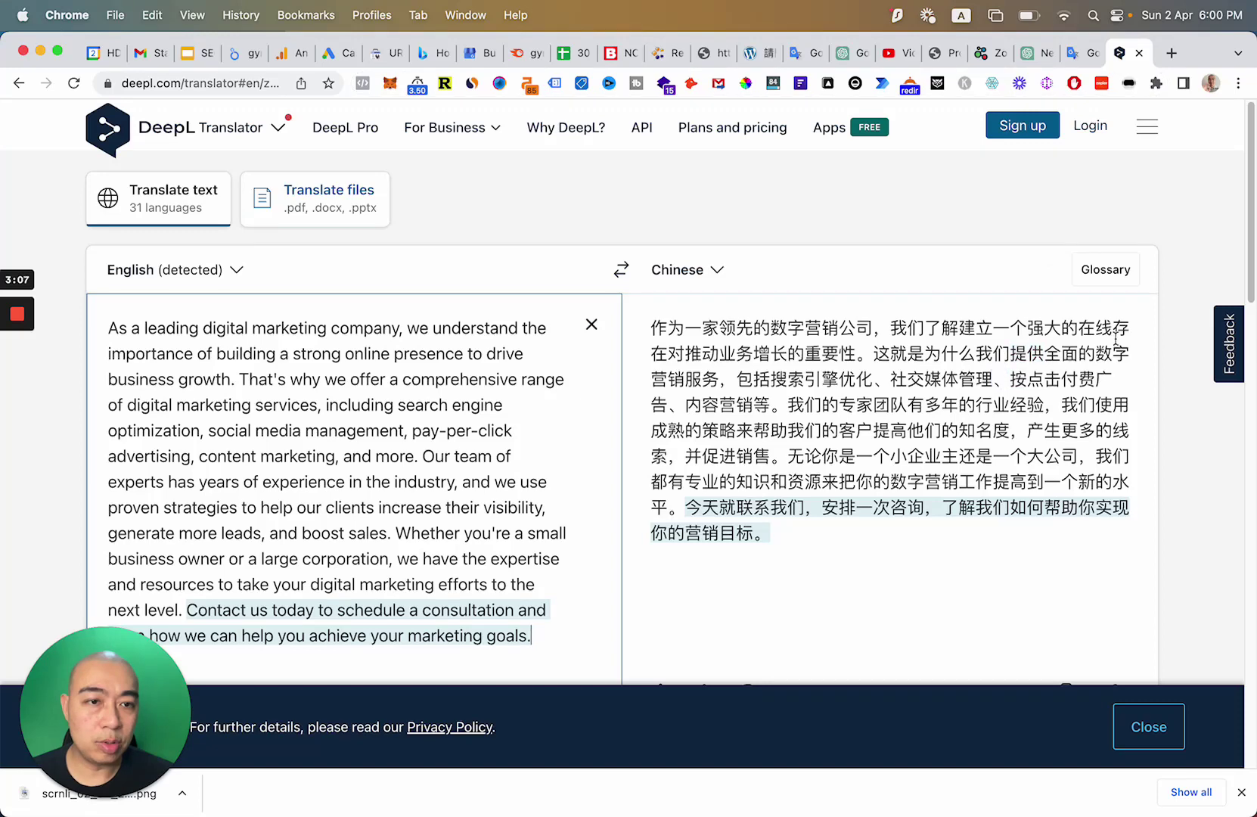
click(1025, 57)
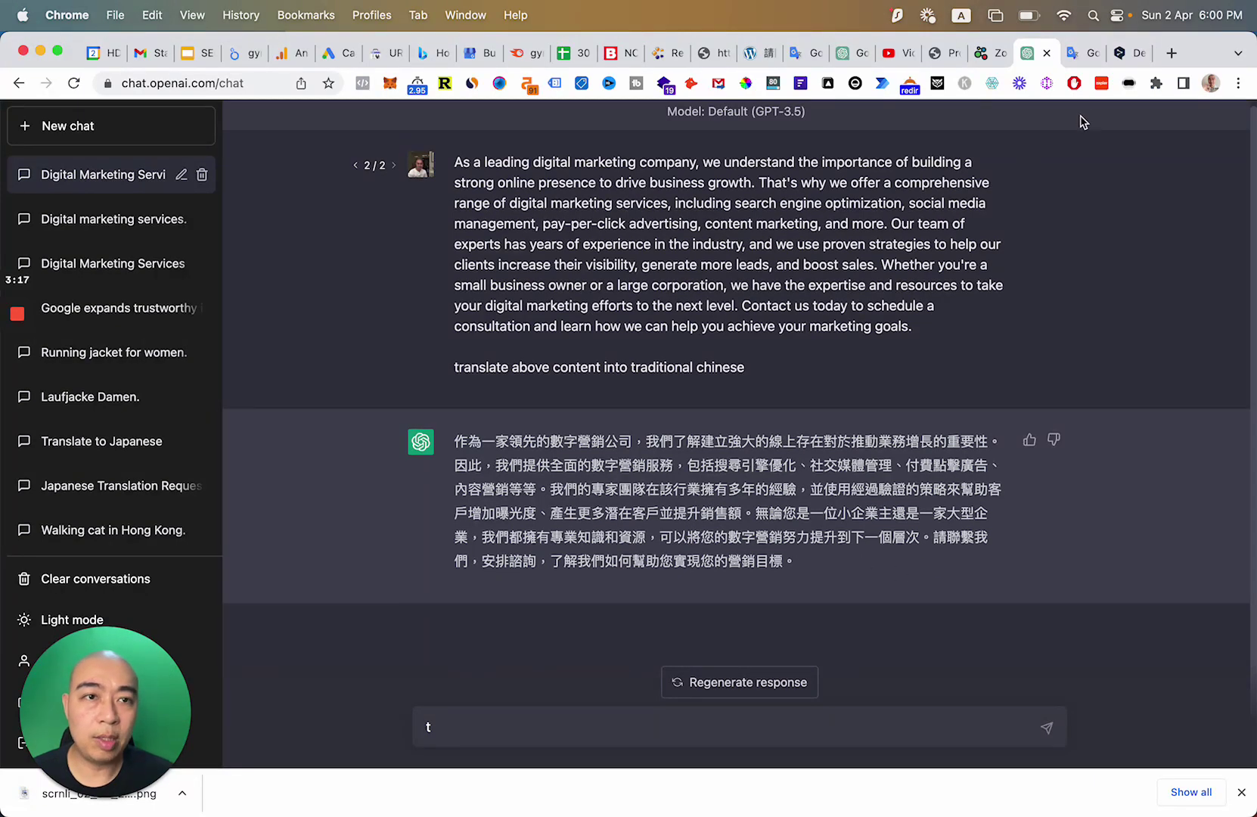
Switch to Google Translate and replace the source paragraph with "contact us" to translate it into Traditional Chinese
click(1090, 60)
triple_click(437, 471)
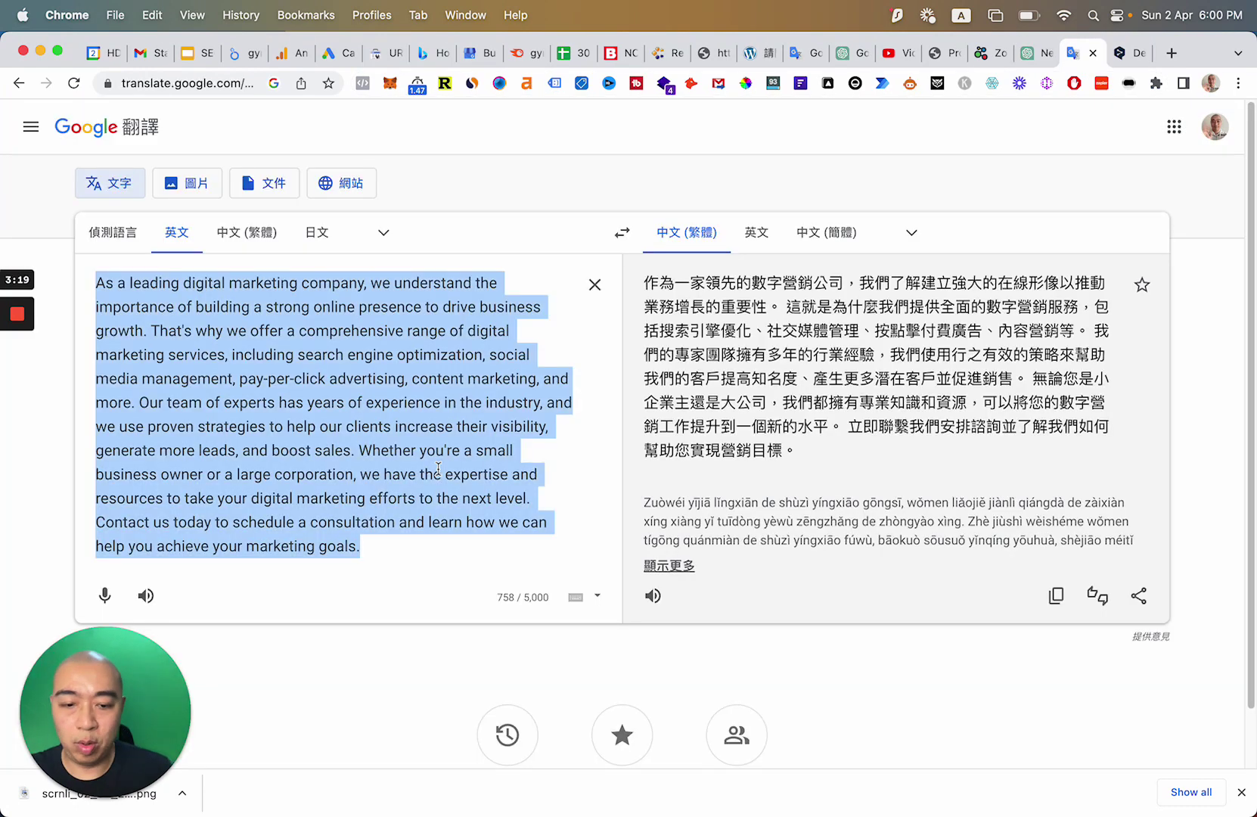
text(conta)
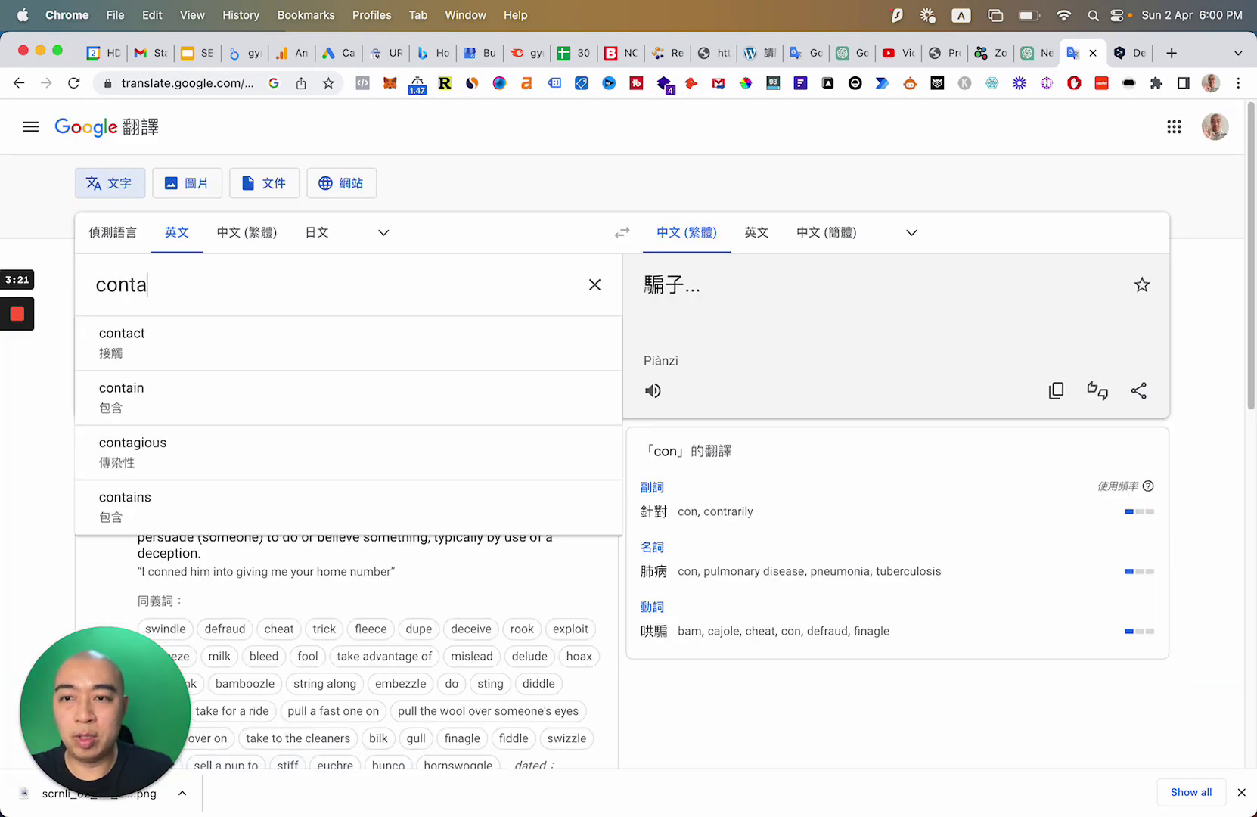
text(ct us)
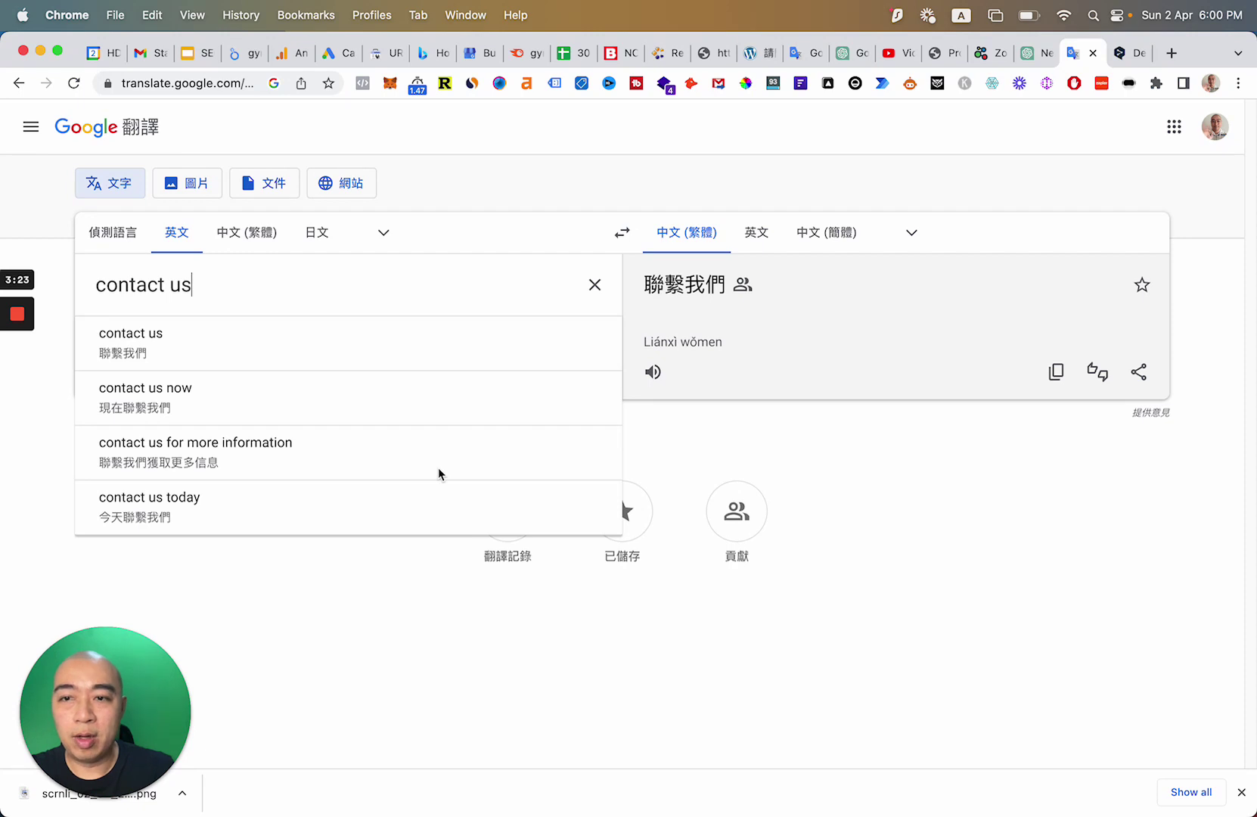
key(super+a)
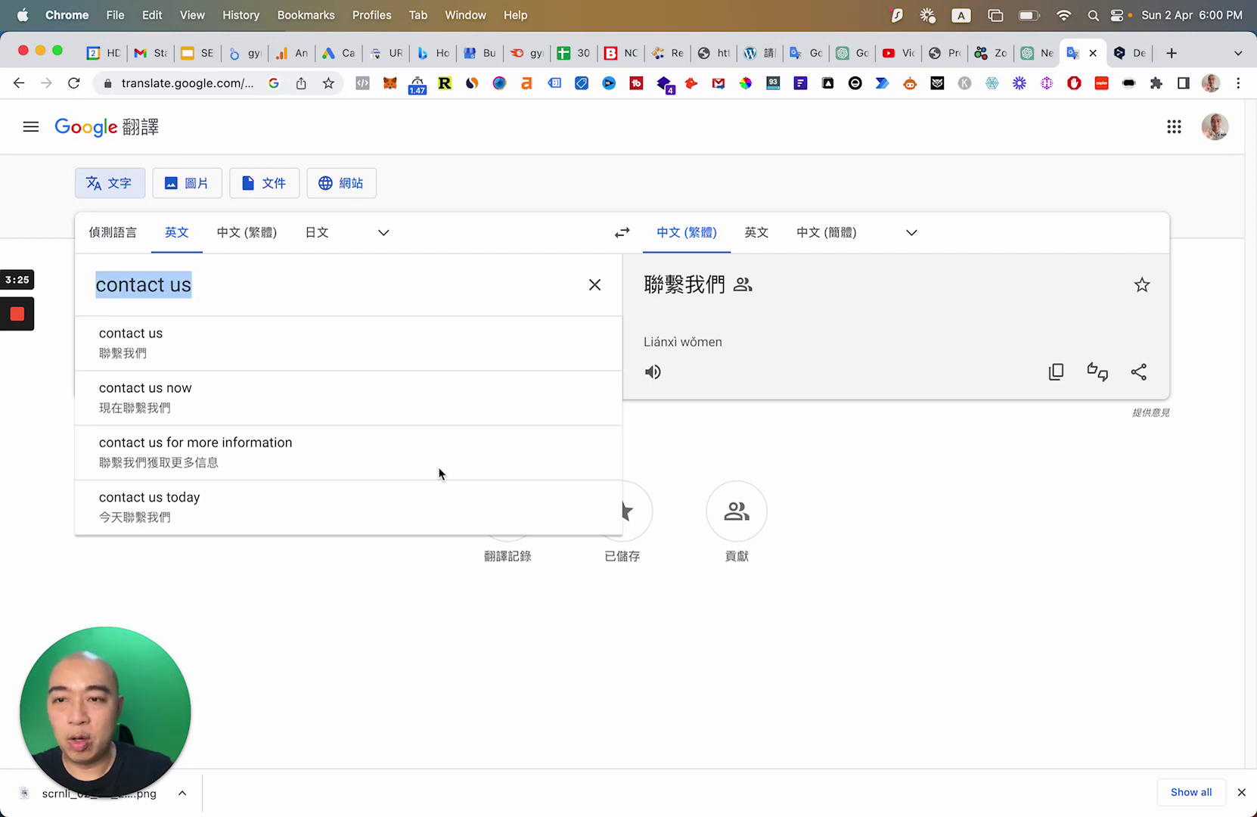
click(376, 292)
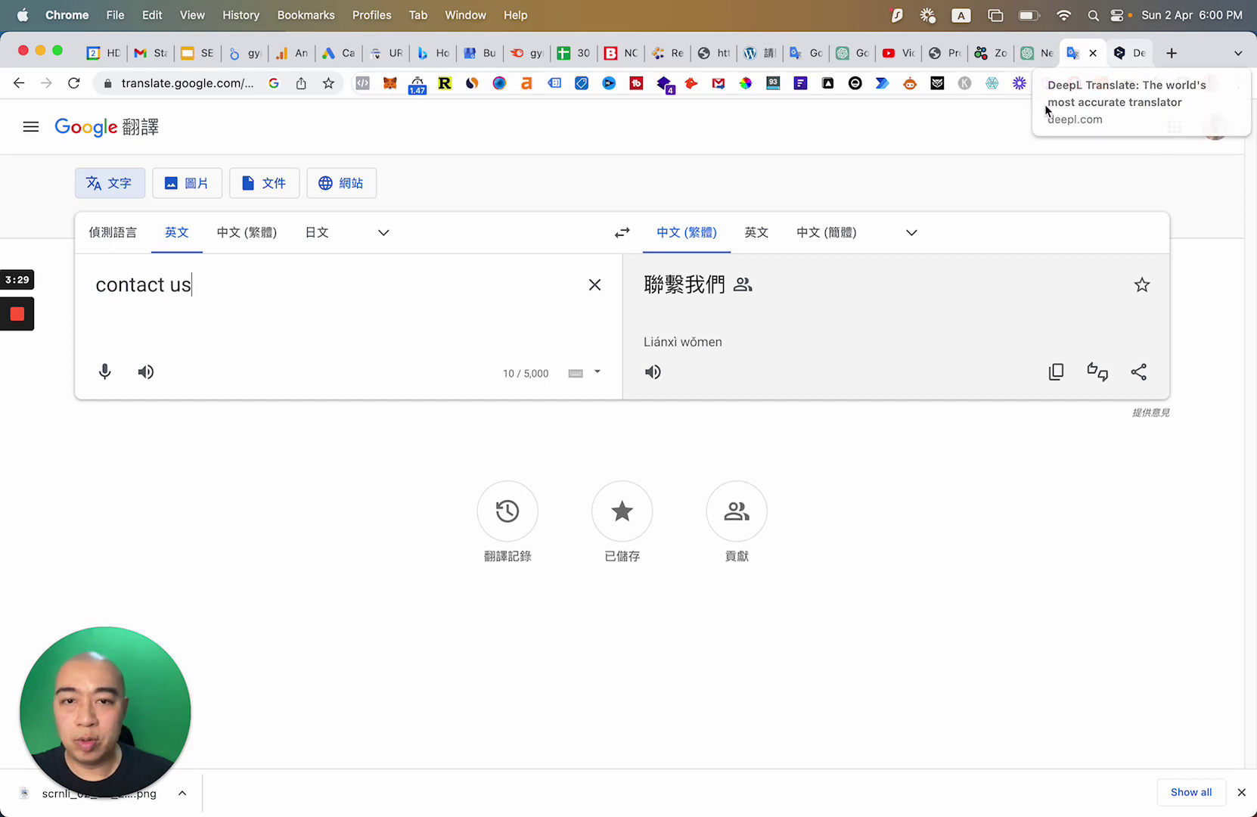
Switch to DeepL and replace the source paragraph with "contact us" to translate it into Chinese
drag(330, 288, 3, 278)
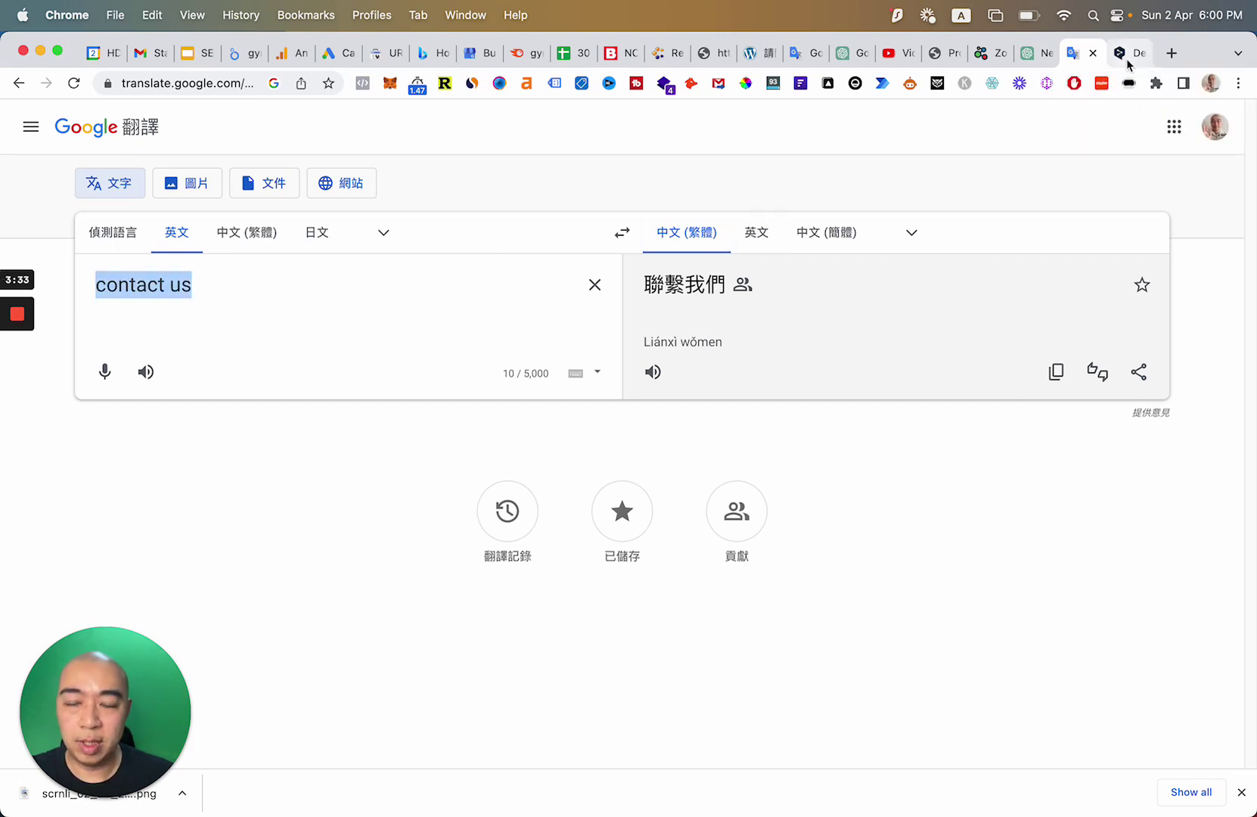
click(1126, 60)
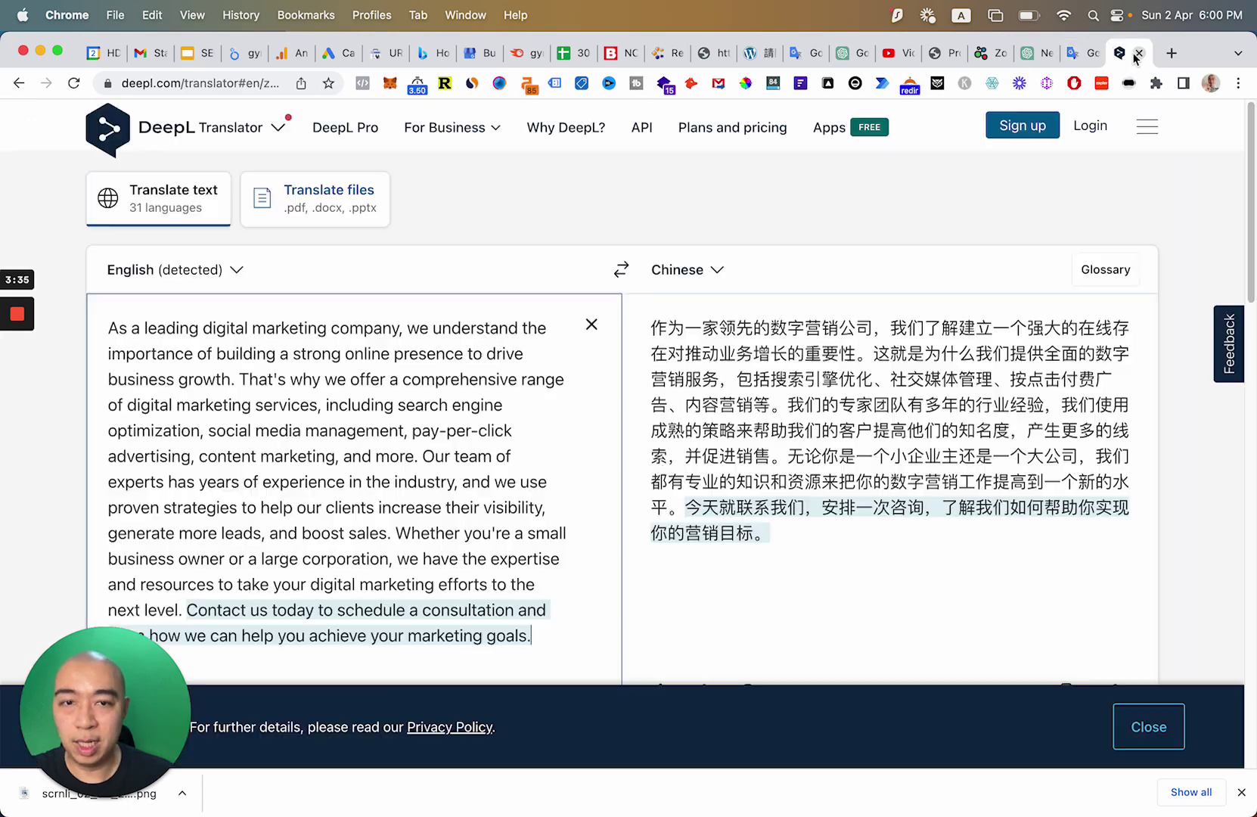
key(super+a)
text(contact us)
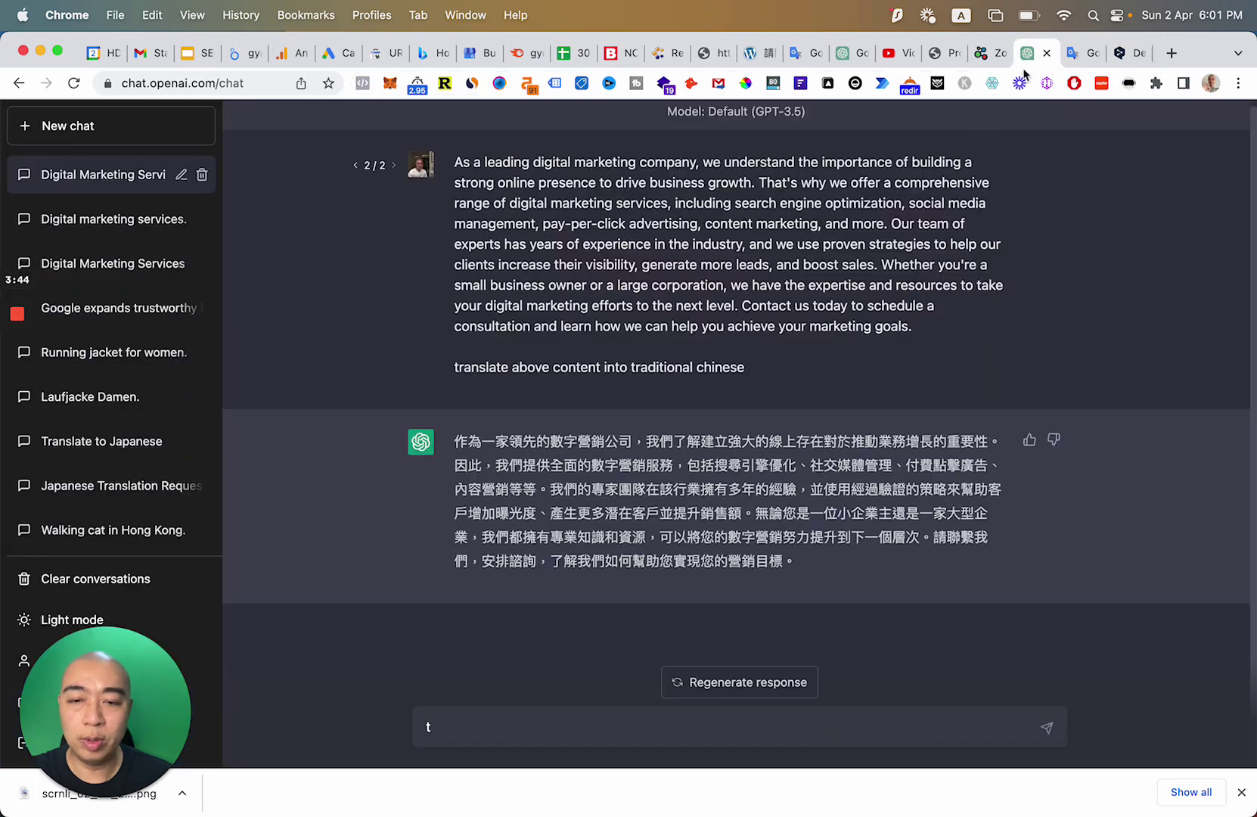
Switch to ChatGPT and send the message "translate into trad chi" with "contact us" on a second line
click(1036, 52)
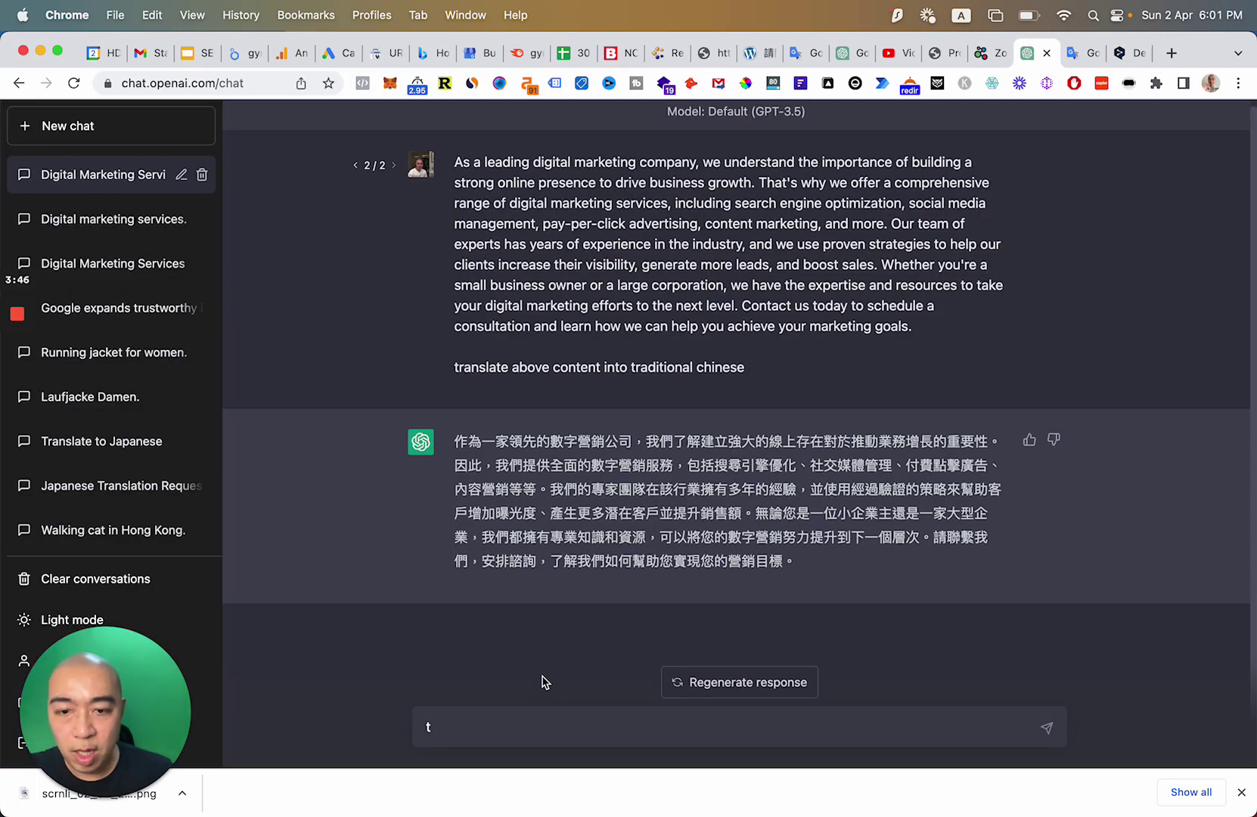
click(533, 729)
text(ransl)
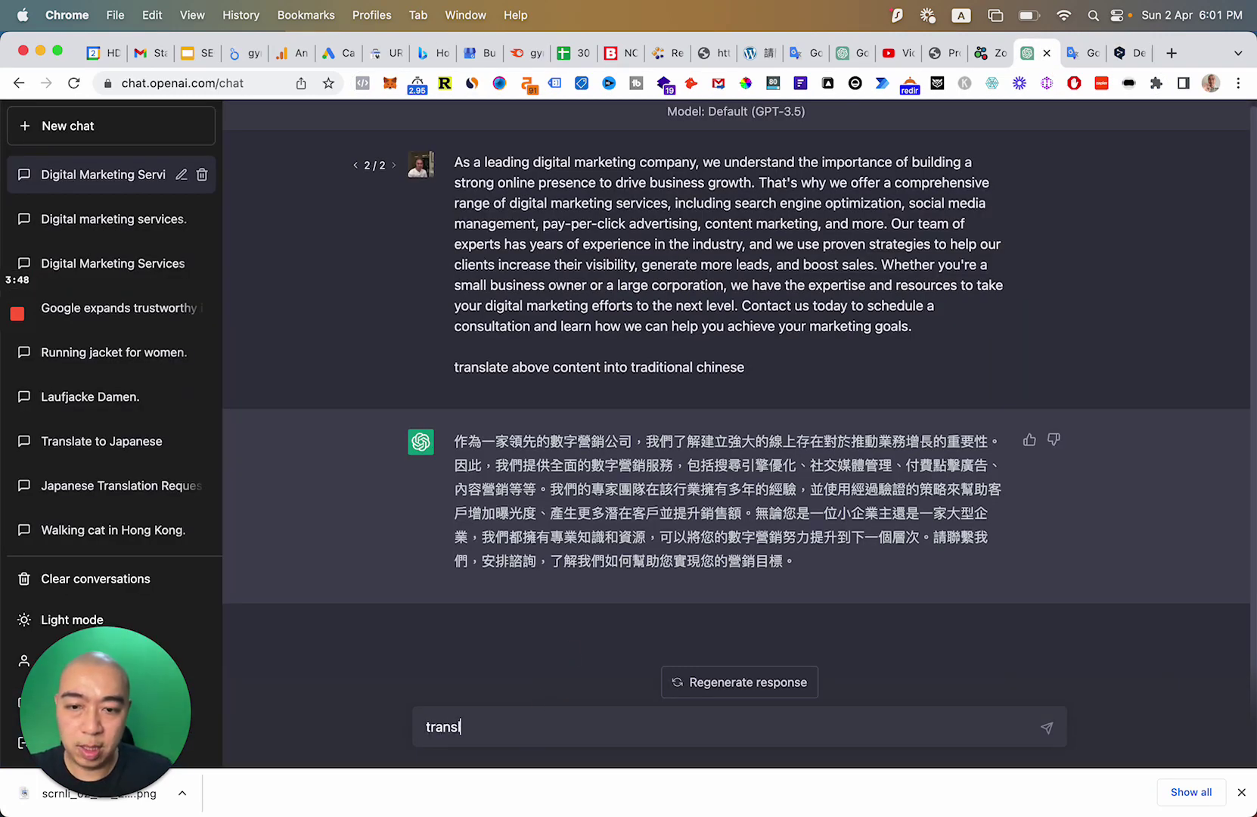
text(ate into tra)
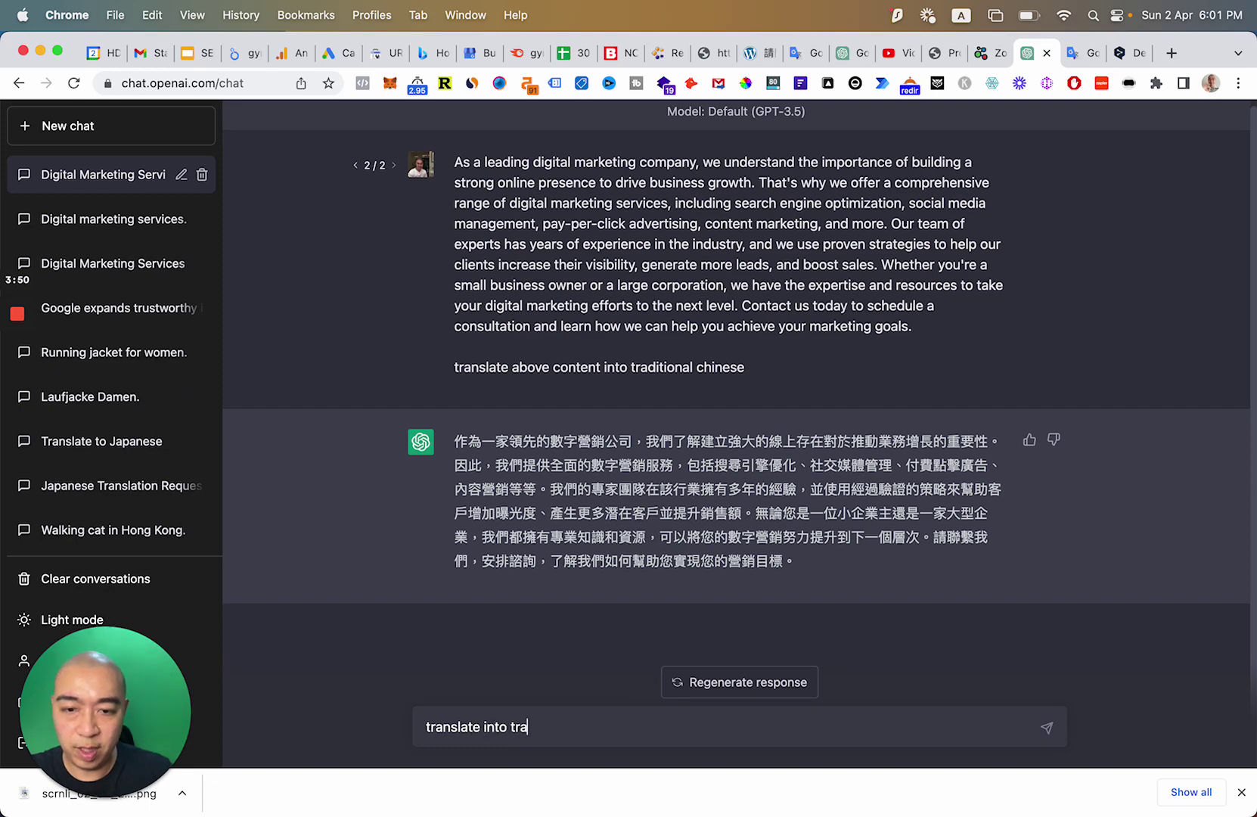
text(d chi)
key(shift+Return)
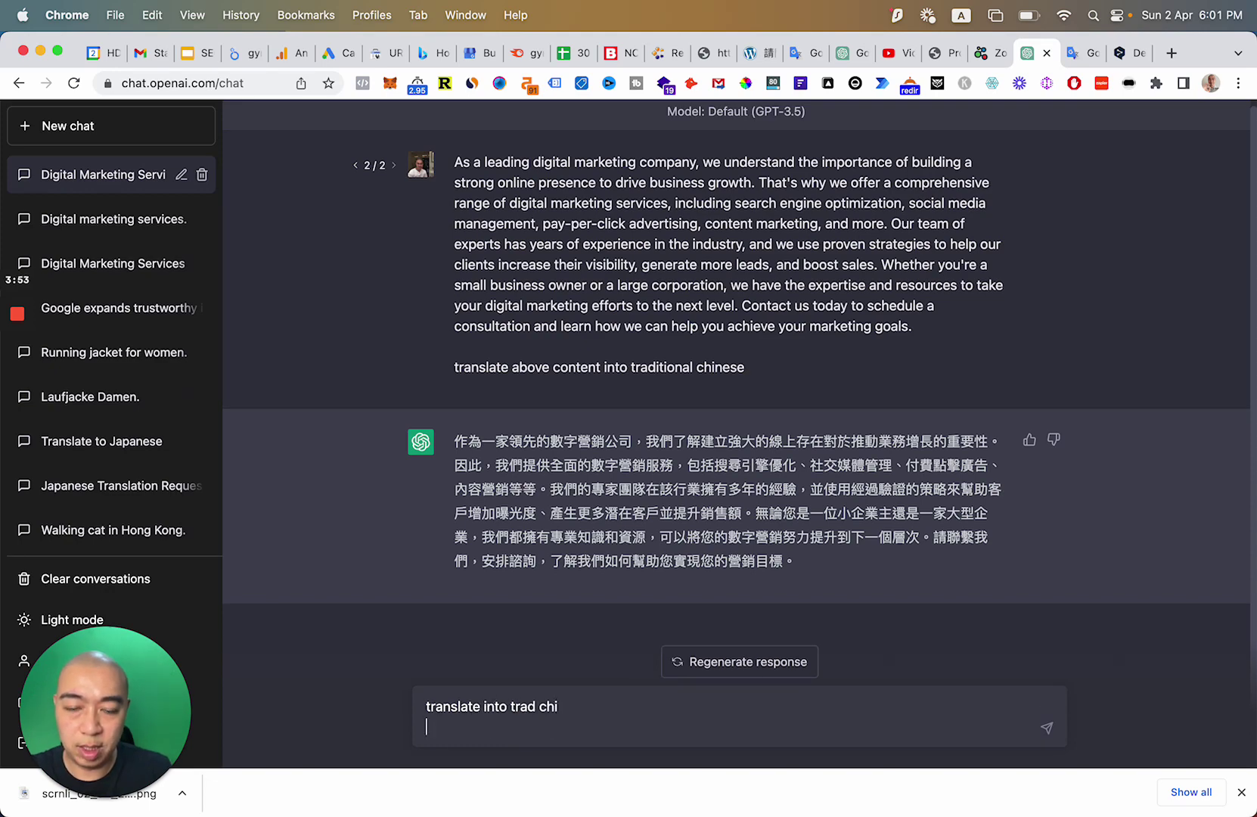
text(contact us)
key(Return)
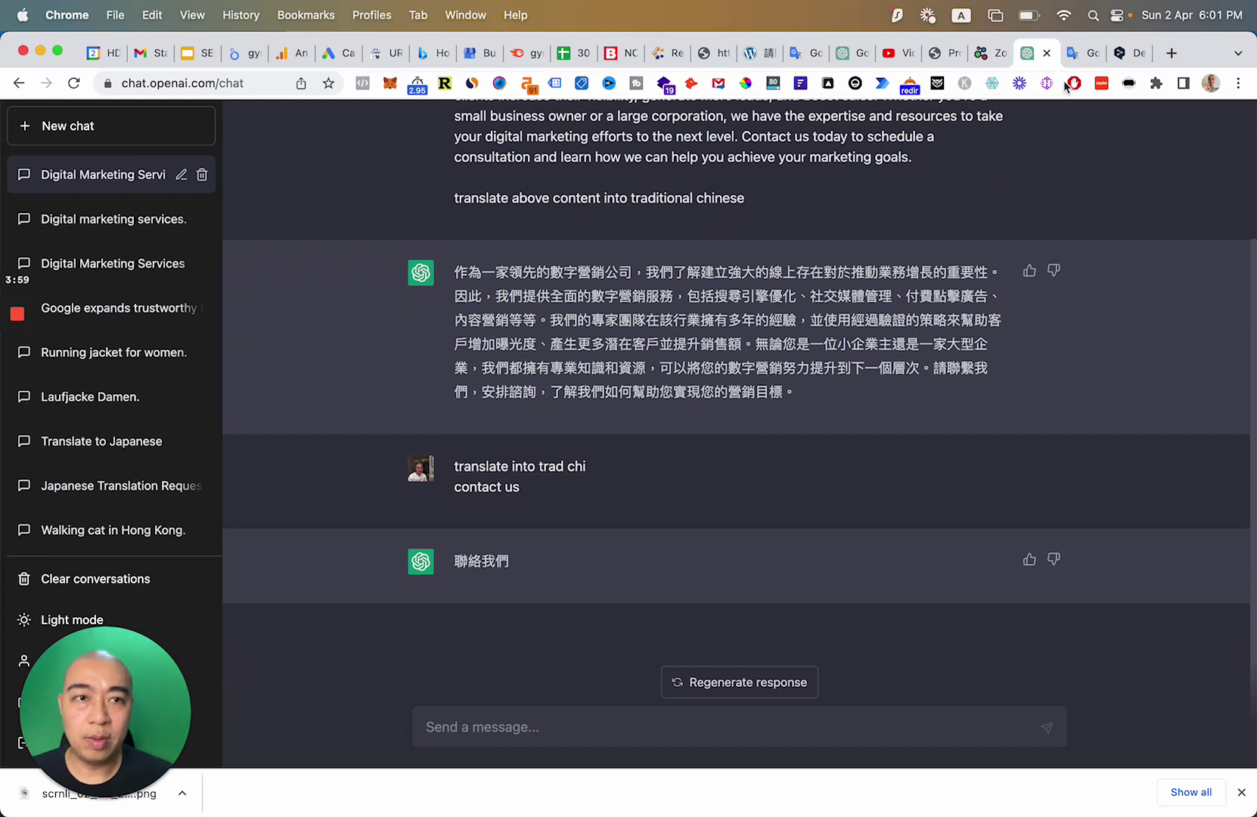
Compare the Chinese translations of "contact us" in Google Translate, DeepL and ChatGPT, including the wording used in ChatGPT's paragraph translation
click(1075, 57)
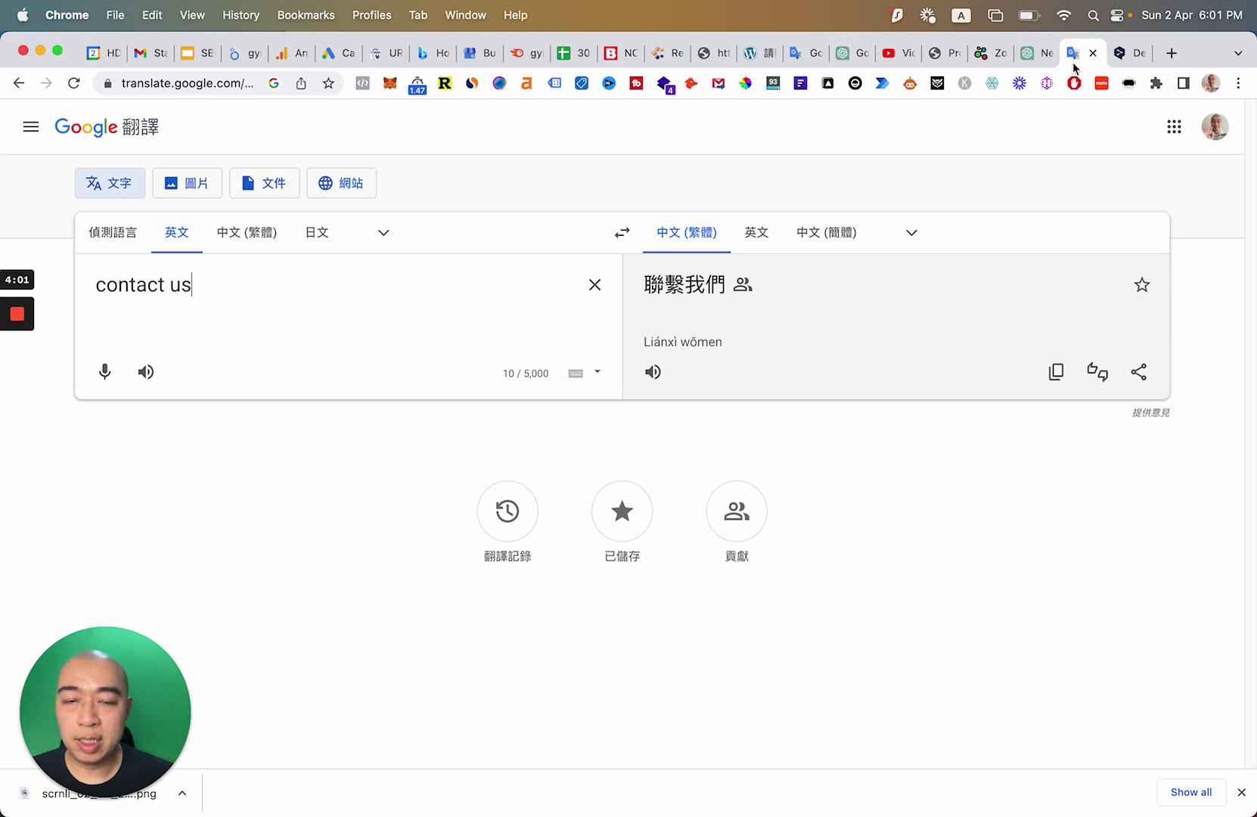
click(1125, 52)
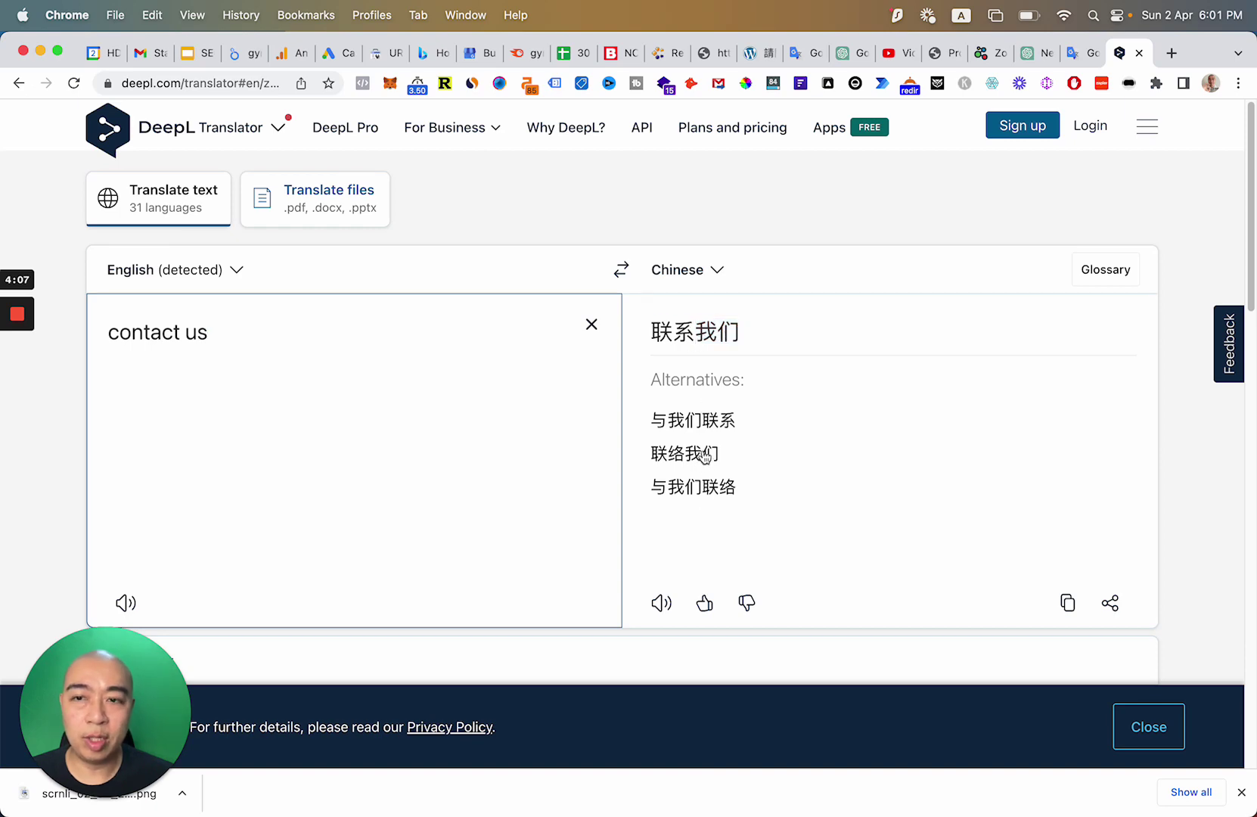
click(1036, 53)
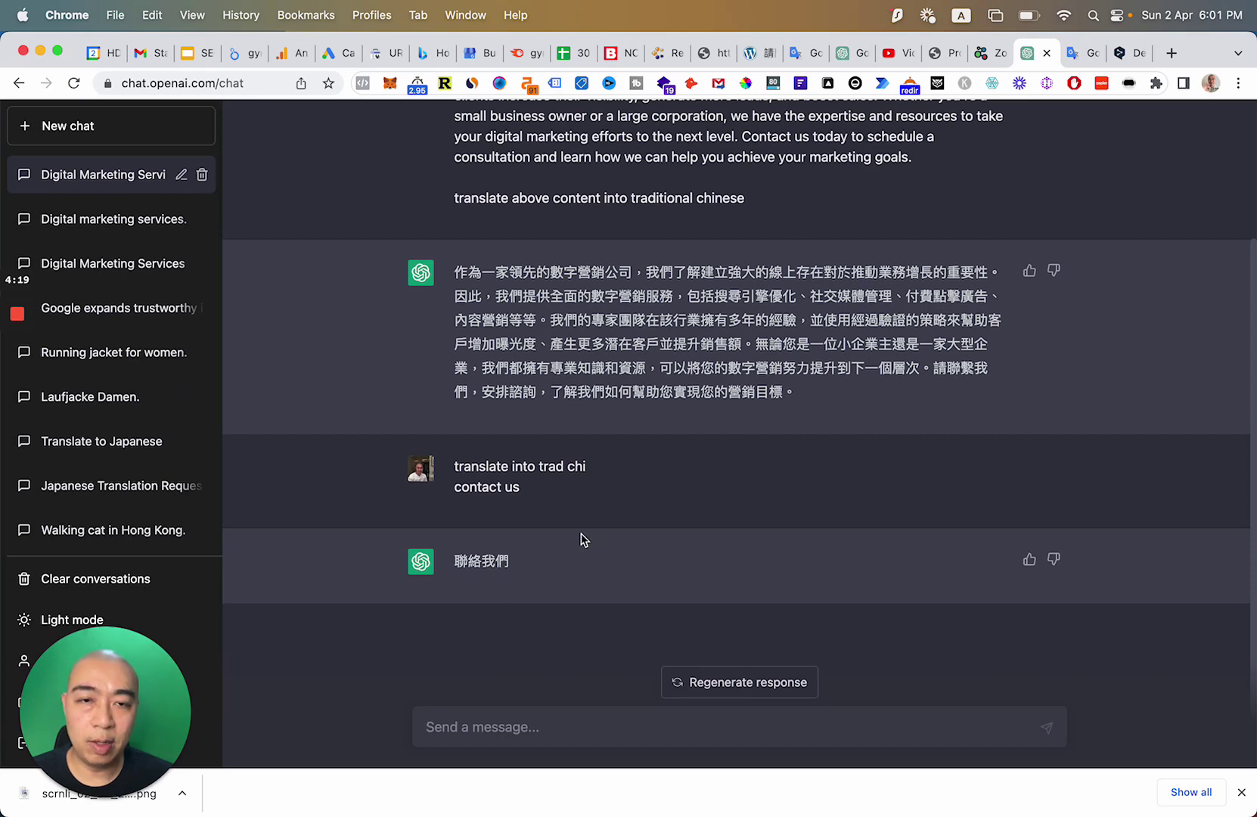
scroll(598, 543, up, 1)
scroll(732, 361, up, 3)
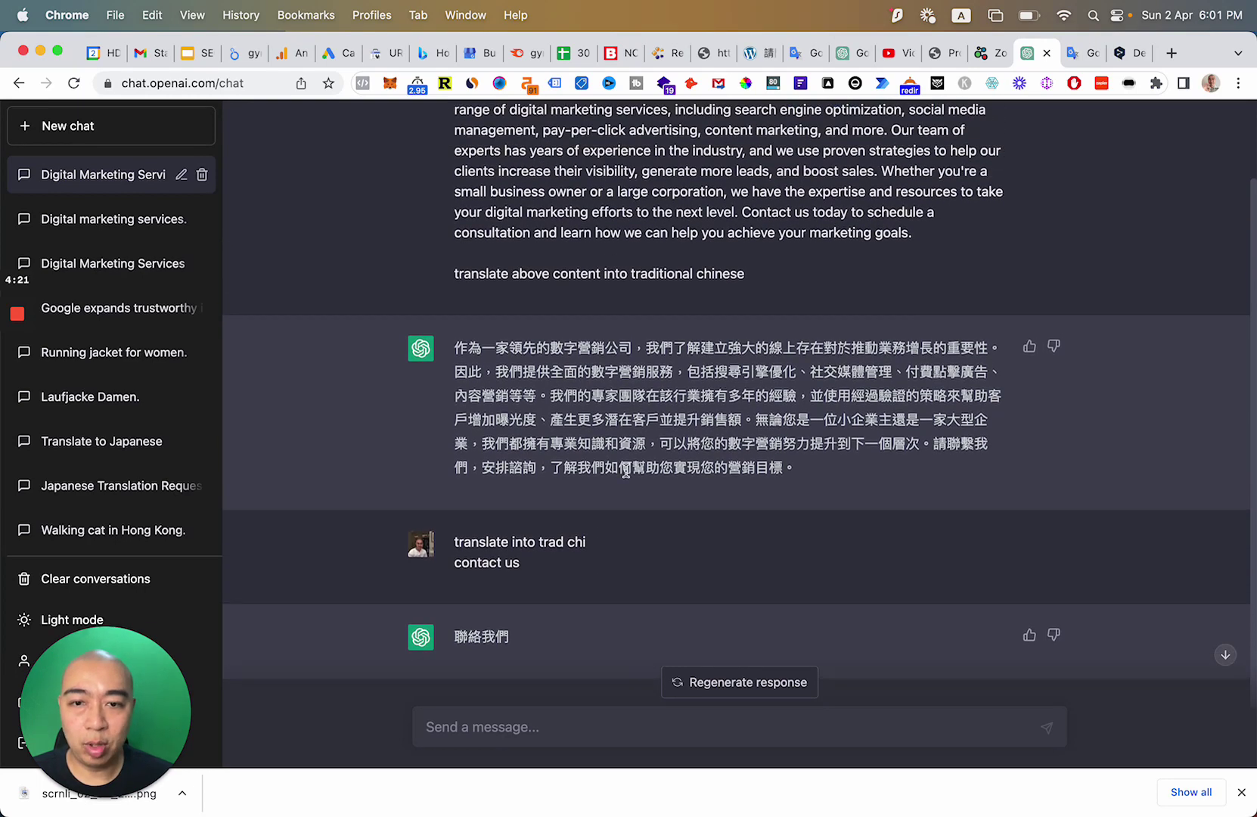
drag(945, 444, 471, 466)
click(910, 417)
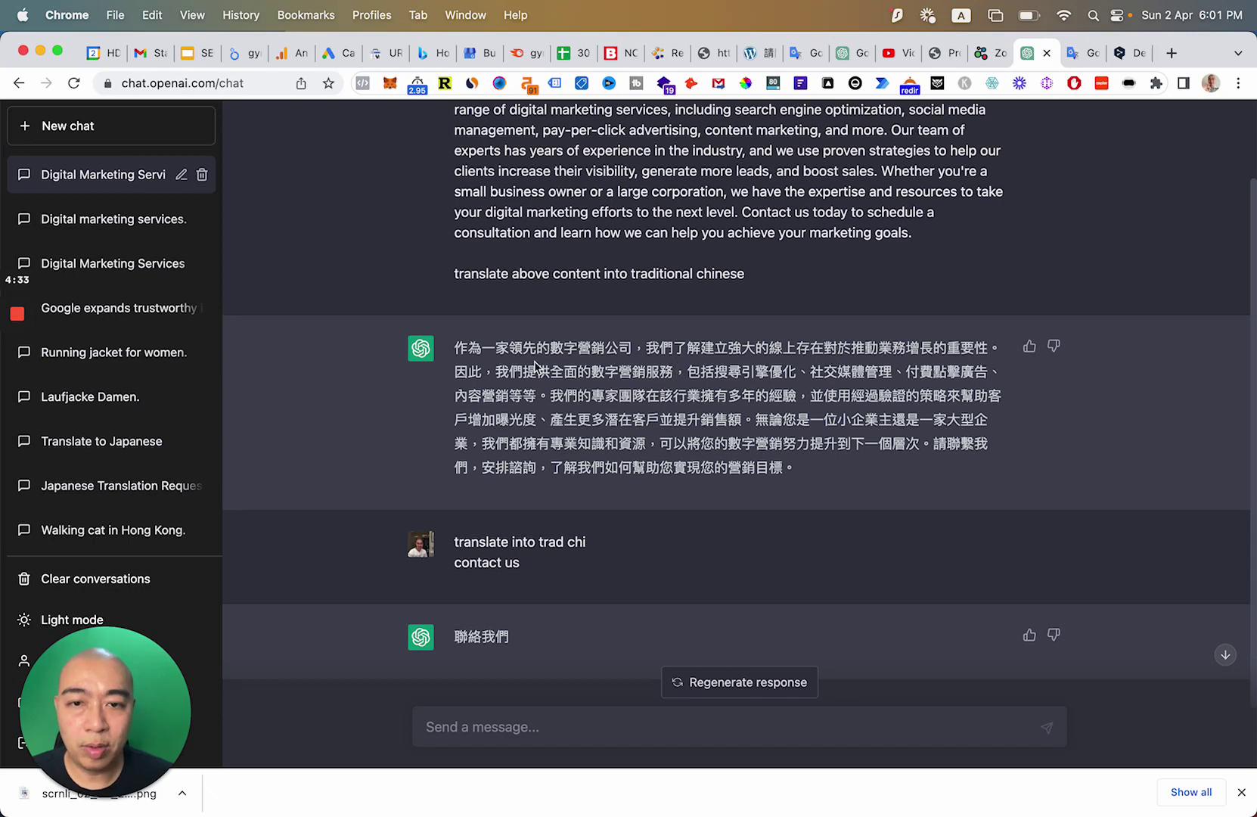
Go back to the earlier paragraph translation in Google Translate and try to do the same in DeepL
click(1082, 60)
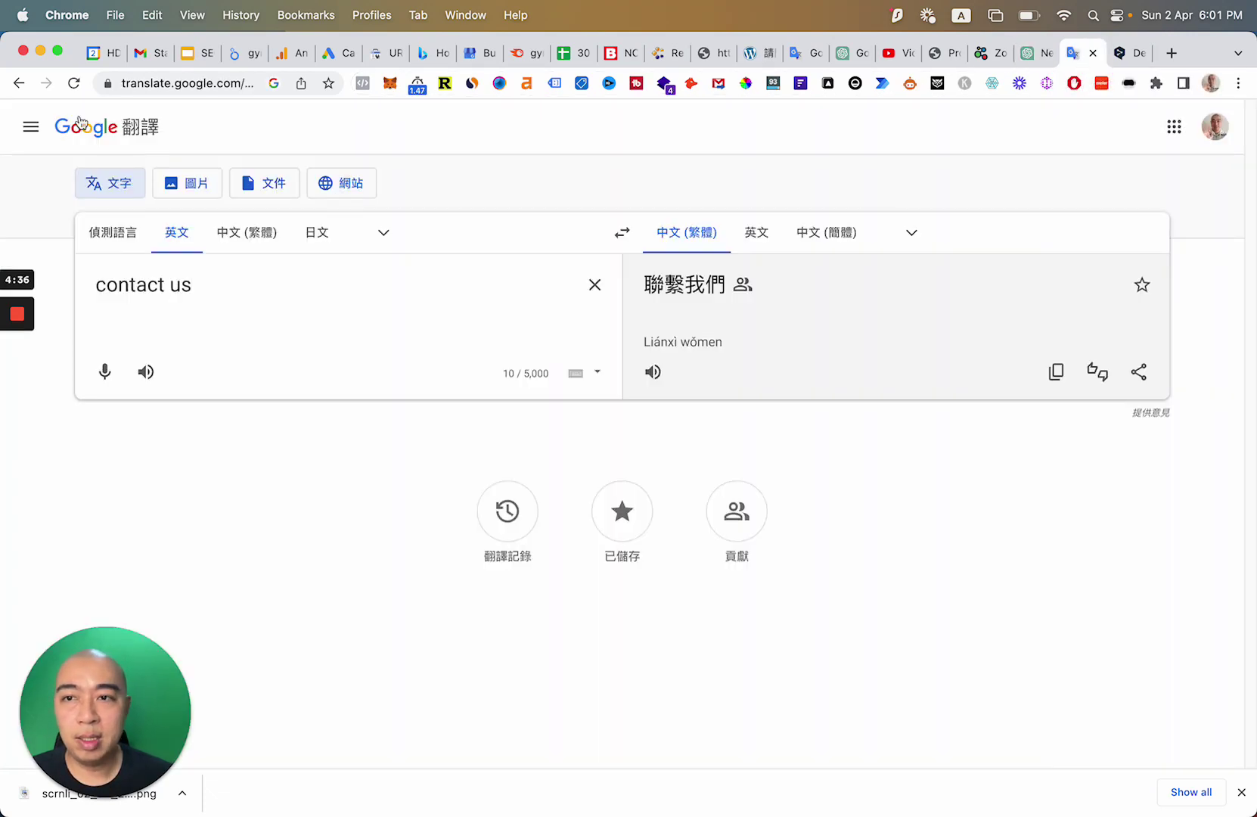
click(18, 85)
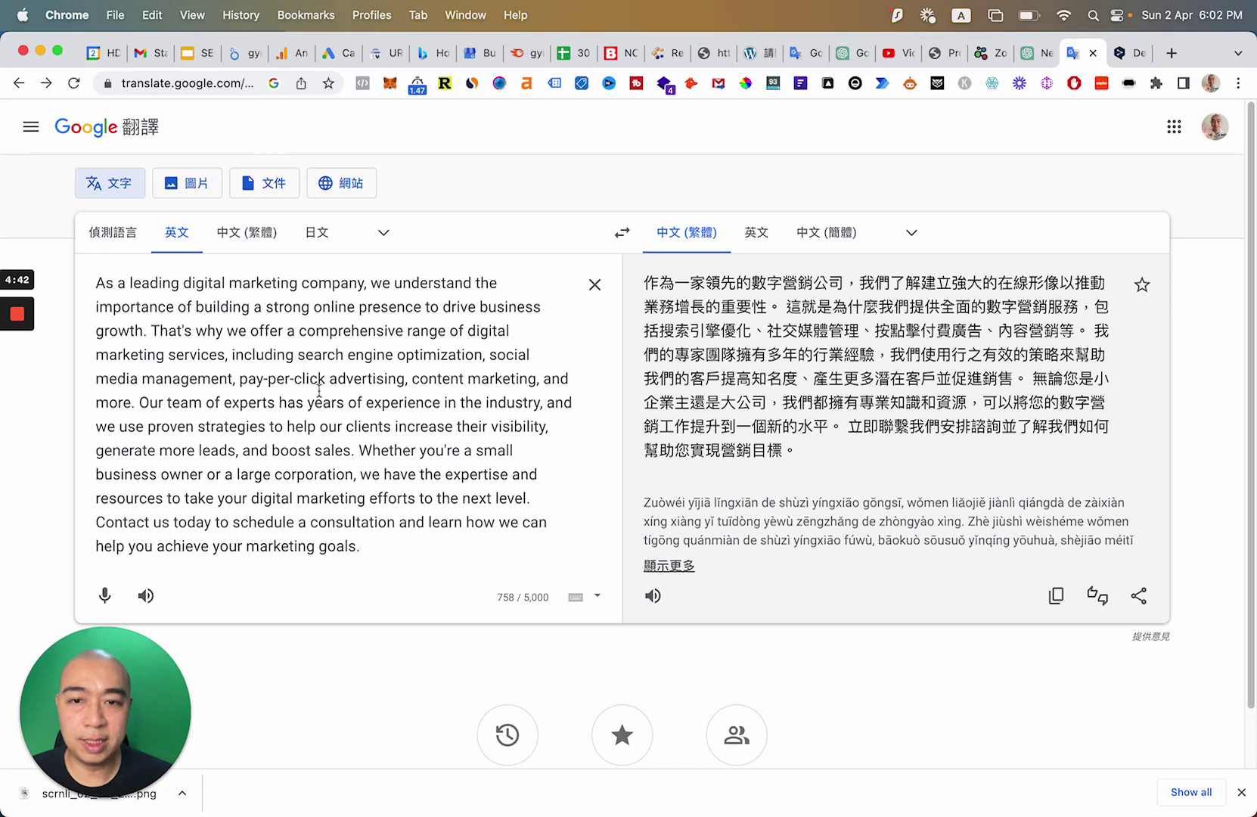
click(1126, 54)
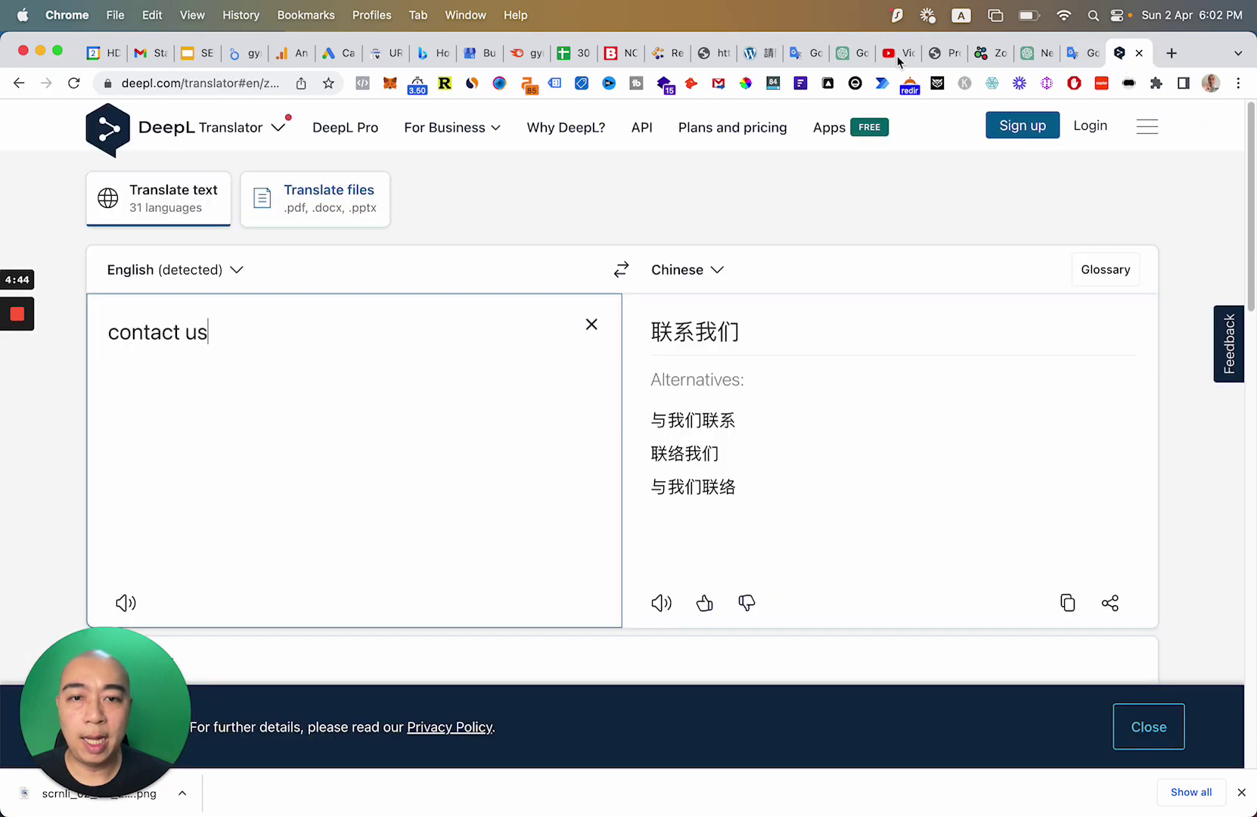
click(20, 82)
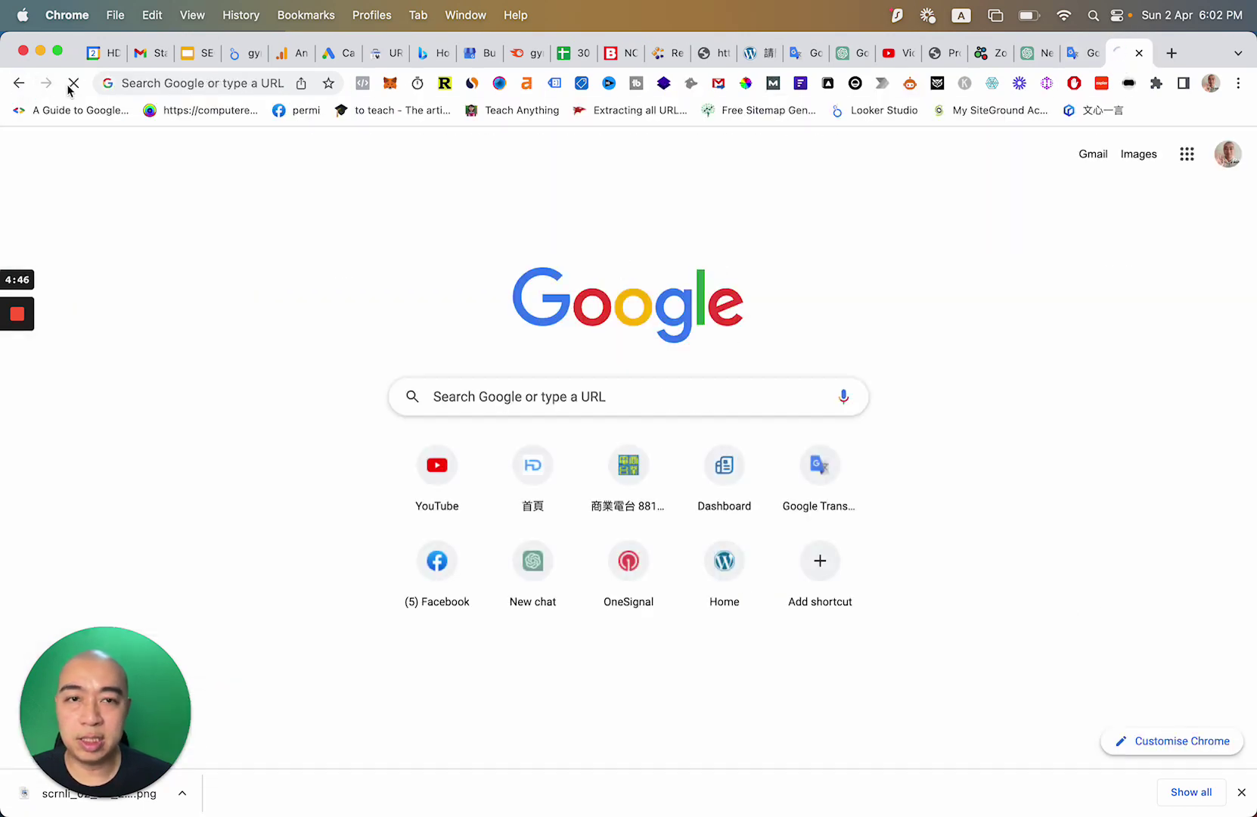
Copy the English digital marketing paragraph from Google Translate and paste it over "contact us" in DeepL
click(1083, 53)
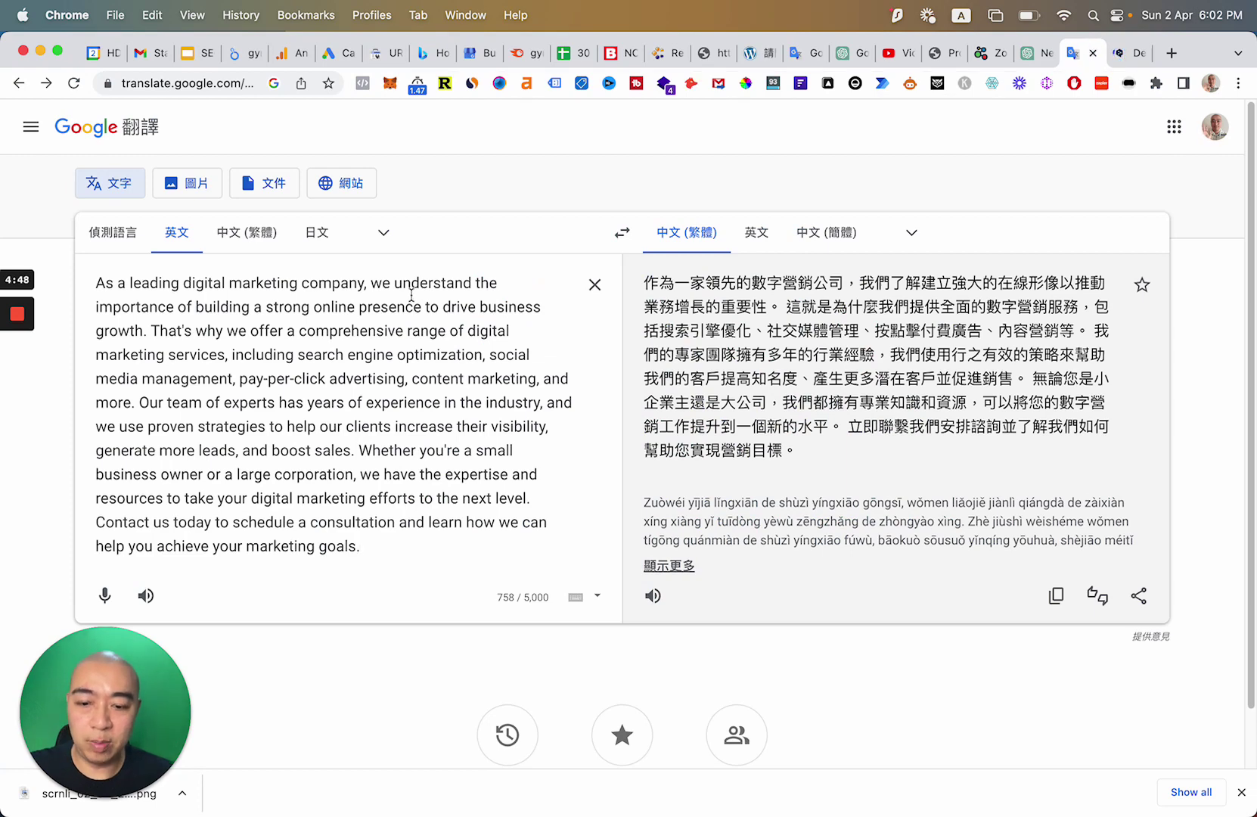
key(super+a)
key(super+c)
click(1130, 55)
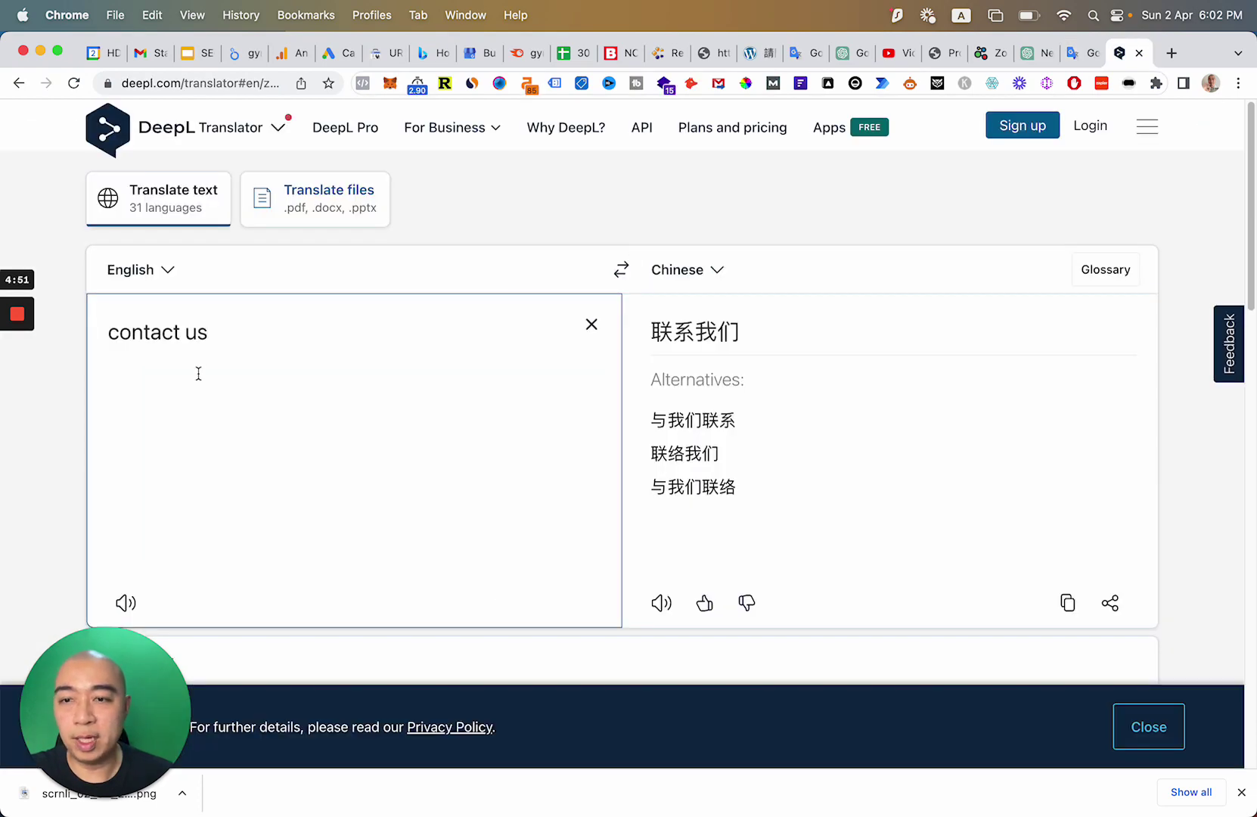
key(super+a)
key(super+v)
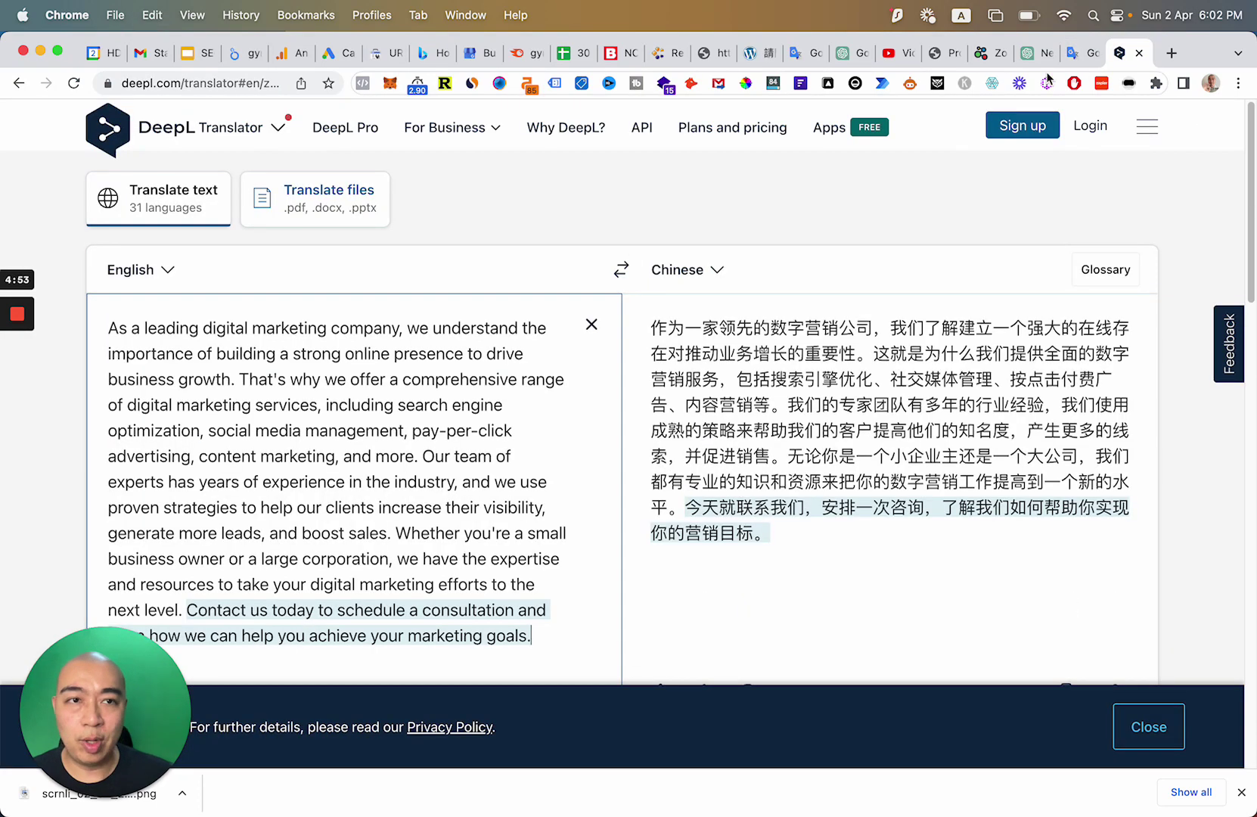
Switch to ChatGPT and review its traditional Chinese translations of the paragraph and of "contact us"
click(985, 64)
click(1029, 59)
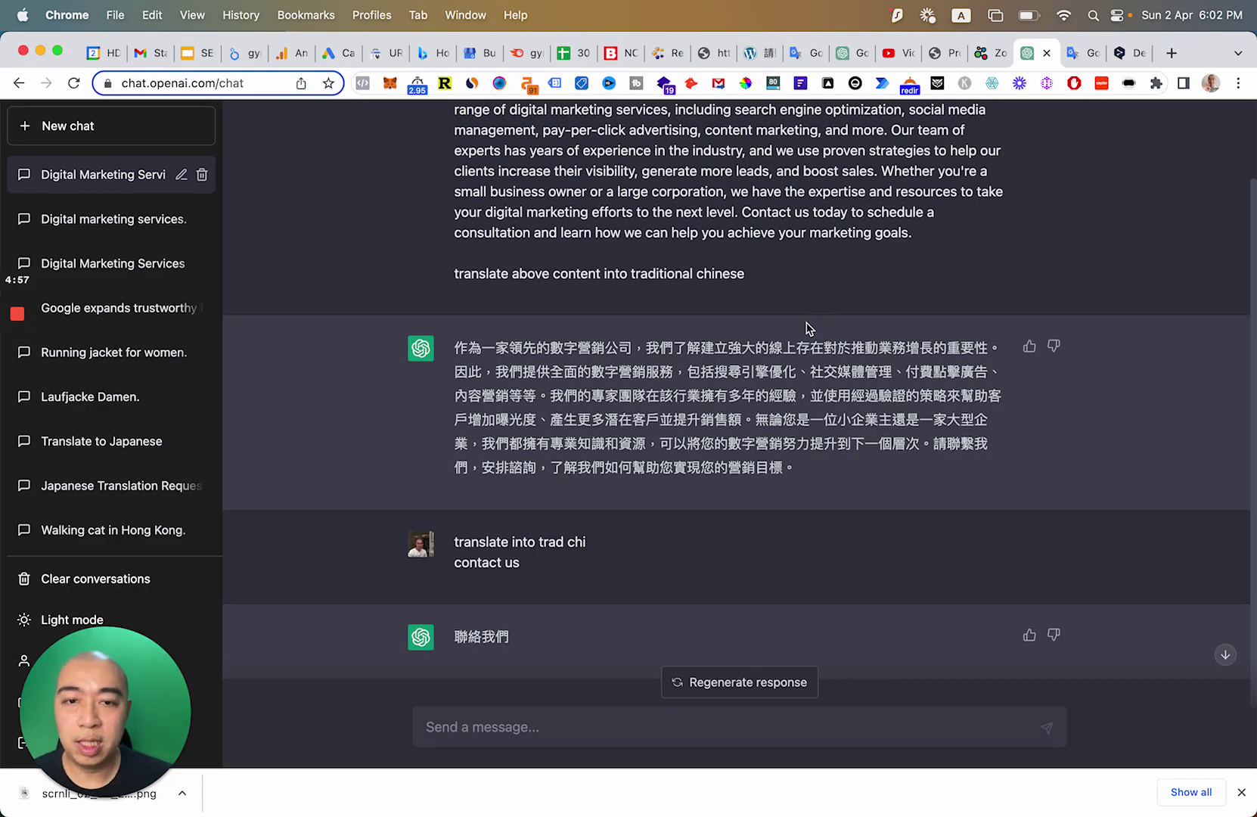
scroll(768, 339, up, 3)
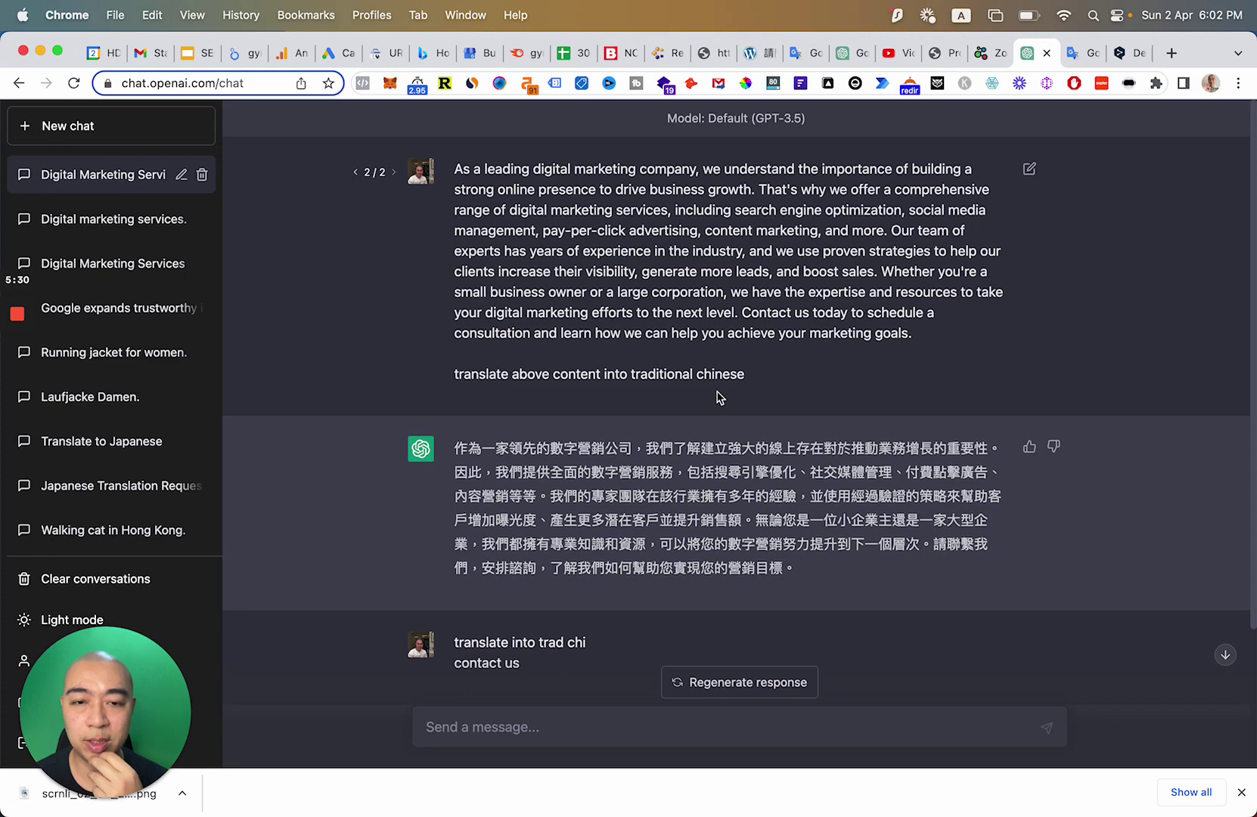
scroll(718, 397, down, 3)
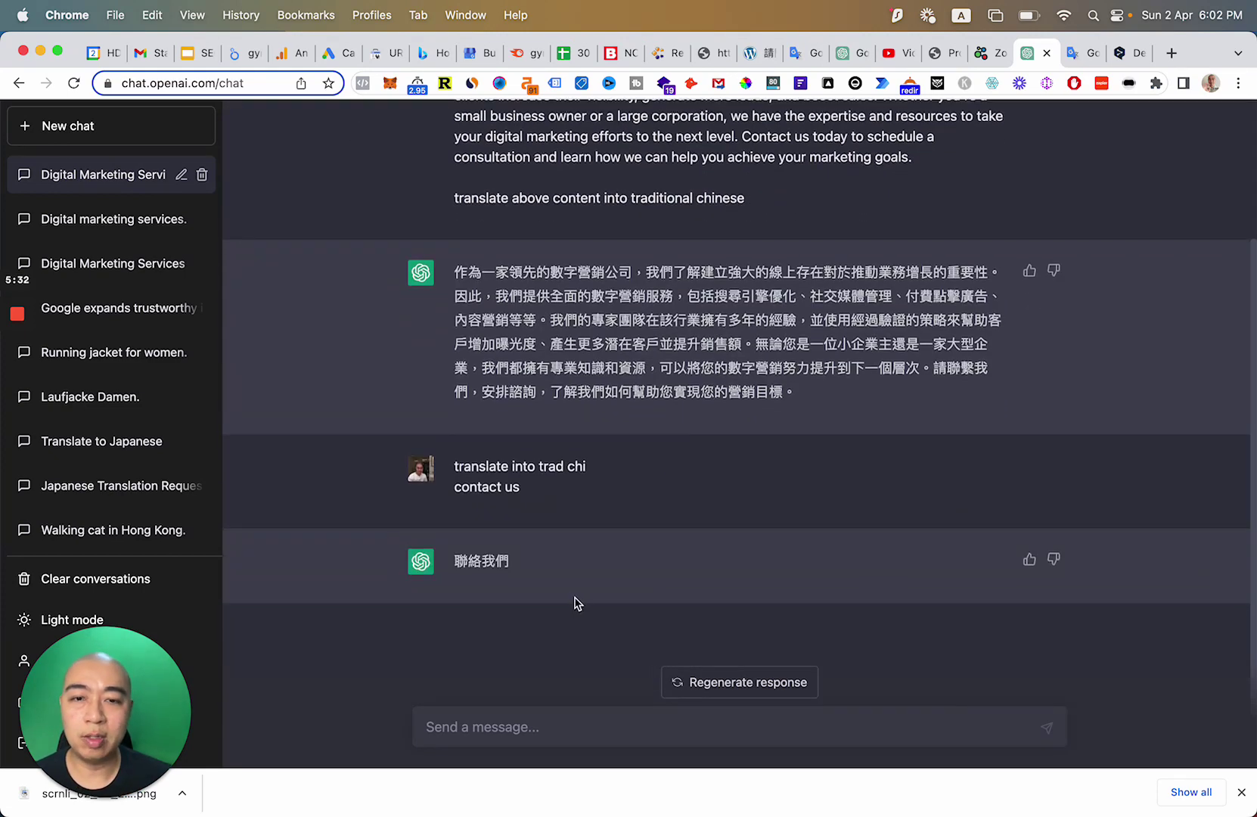